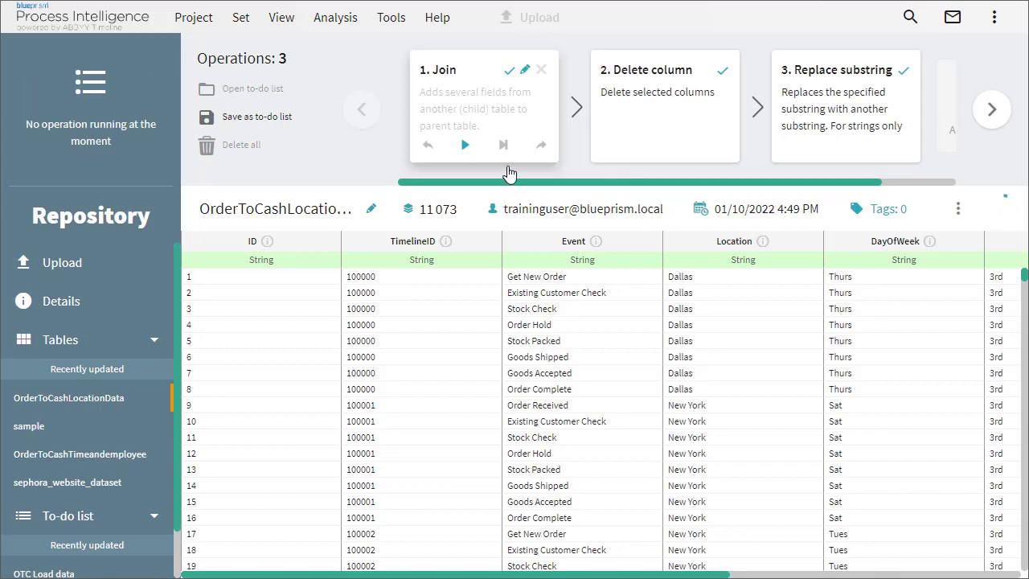
Analyze the Event column's distinct values and examine the counts of all values, including Get New Order.
scroll(776, 575, right, 5)
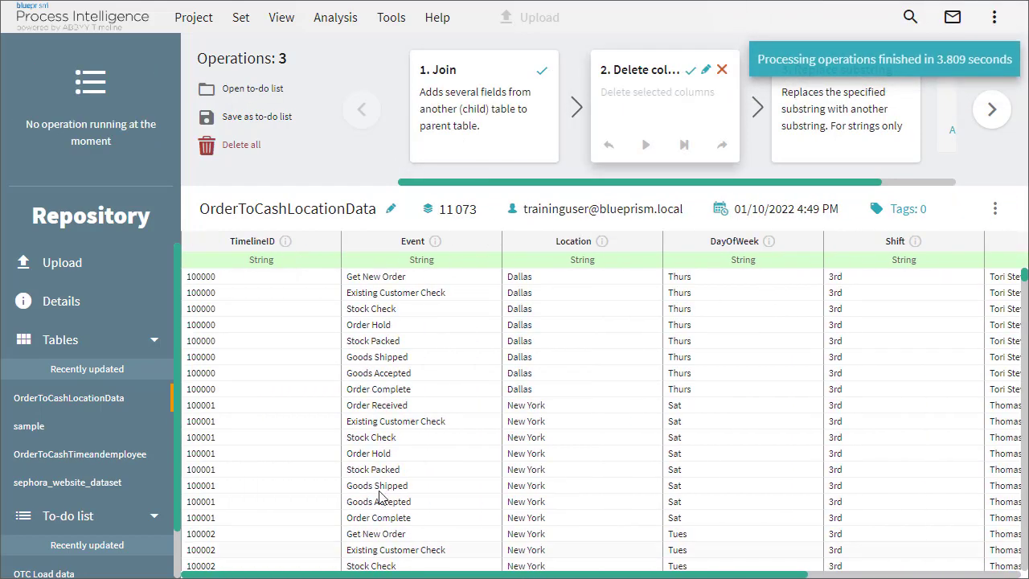
drag(406, 276, 347, 276)
click(435, 242)
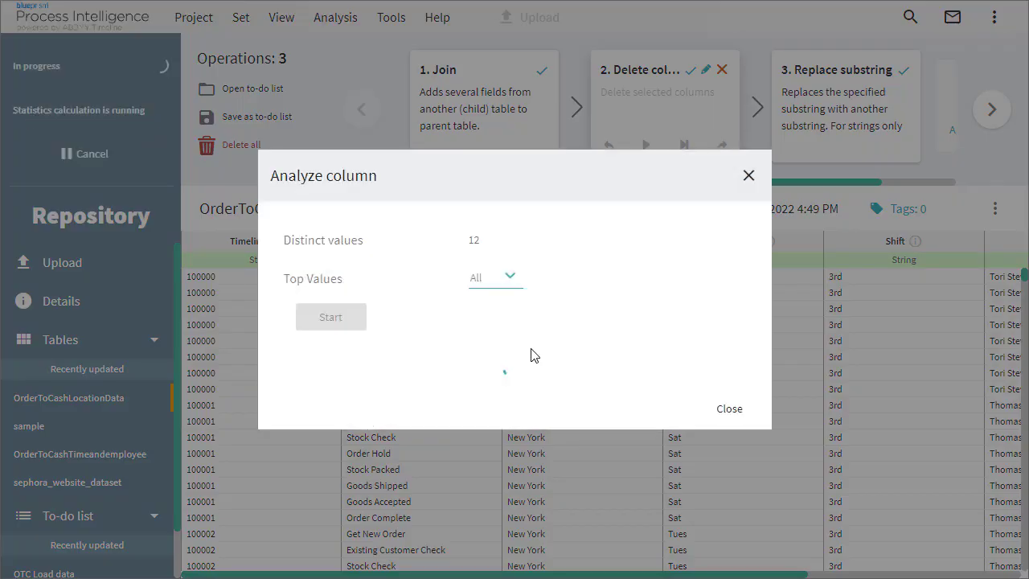
scroll(472, 356, down, 3)
mouse_move(531, 354)
mouse_down()
mouse_move(700, 495)
mouse_move(379, 501)
mouse_move(604, 524)
mouse_up()
double_click(609, 509)
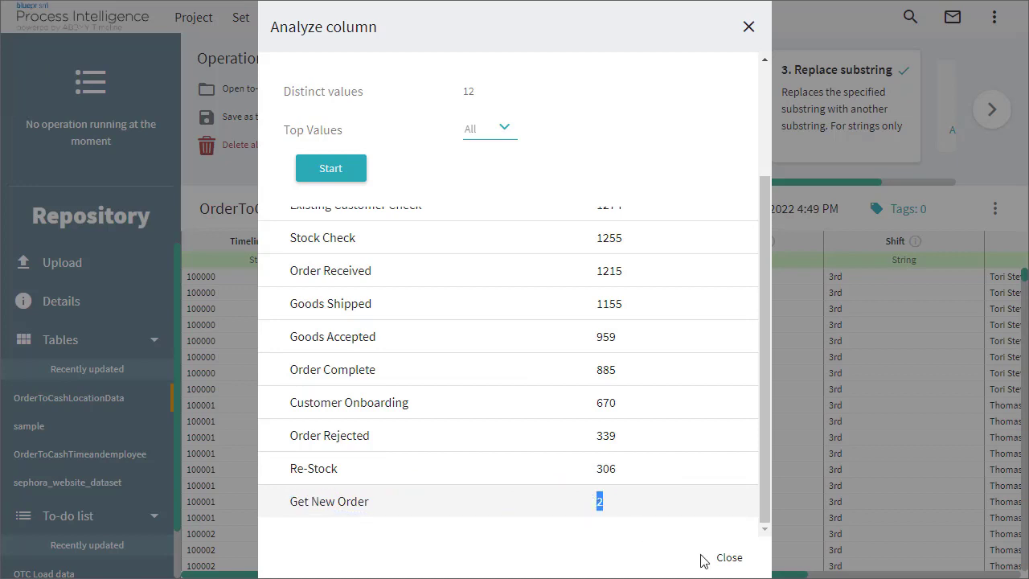
click(729, 558)
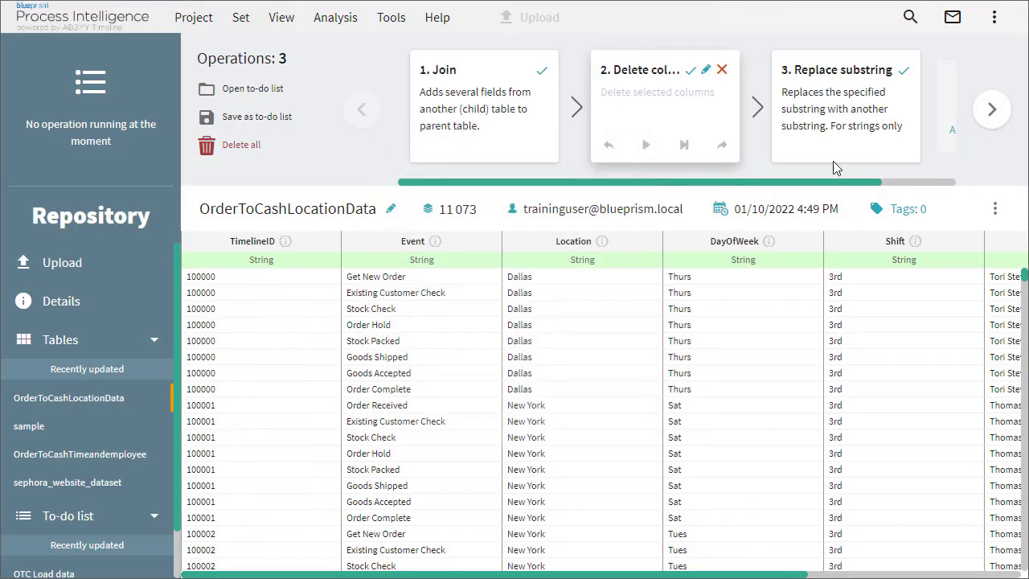
Save and run the Replace substring operation that replaces "Get New Order" with "Order Received" in the Event column.
mouse_move(884, 104)
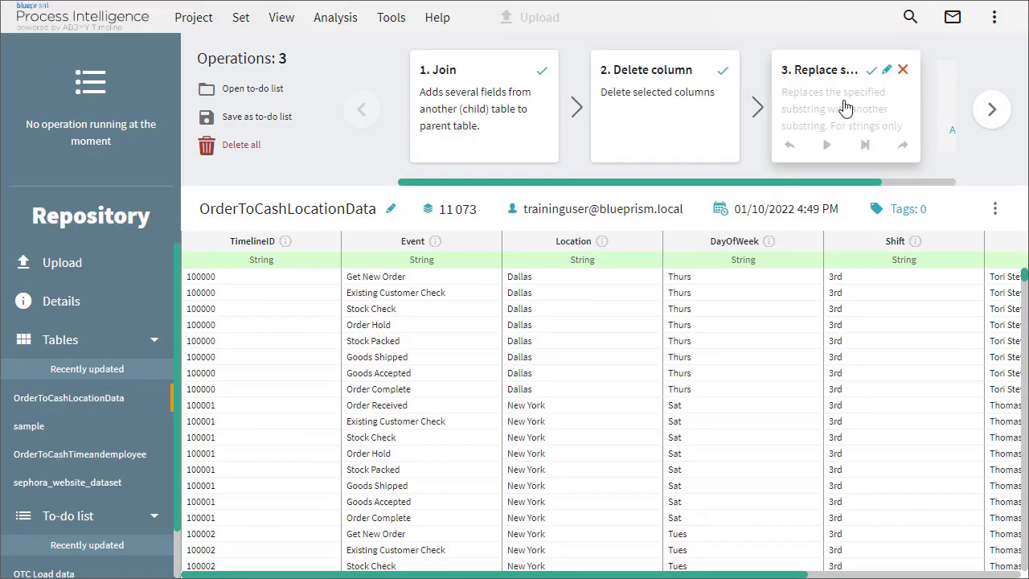
click(887, 71)
click(156, 324)
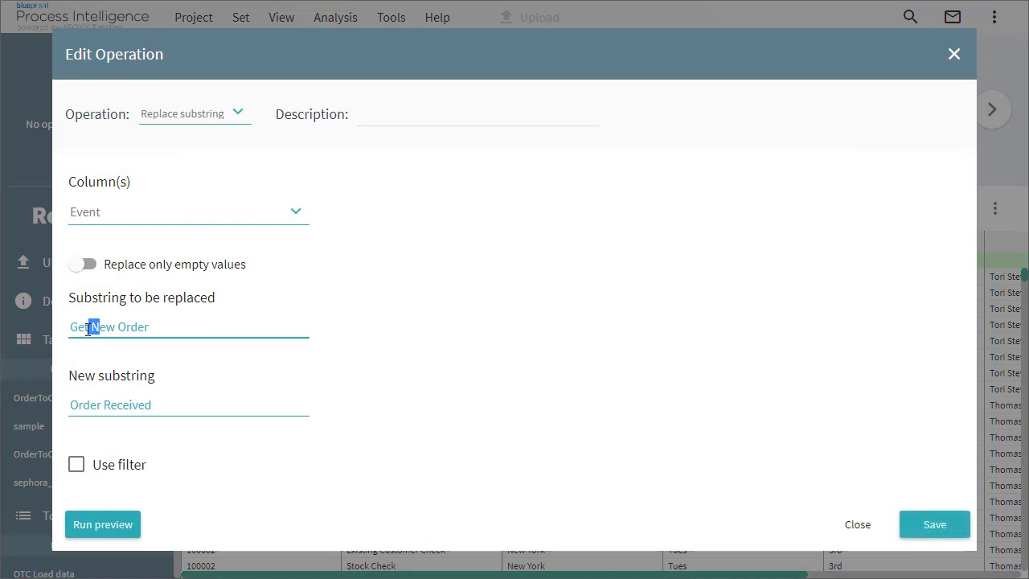
drag(72, 327, 161, 324)
drag(172, 409, 59, 405)
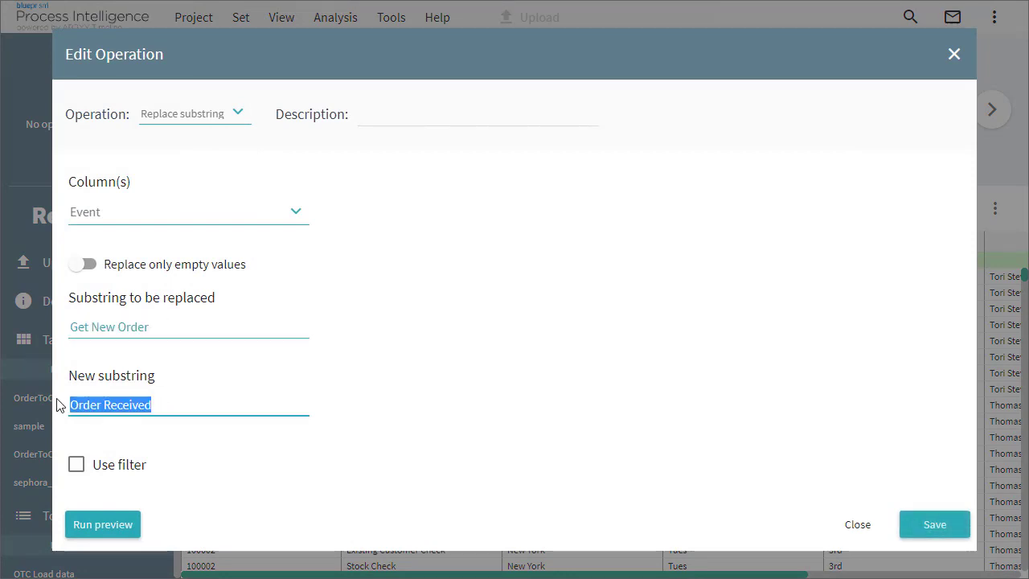
click(919, 529)
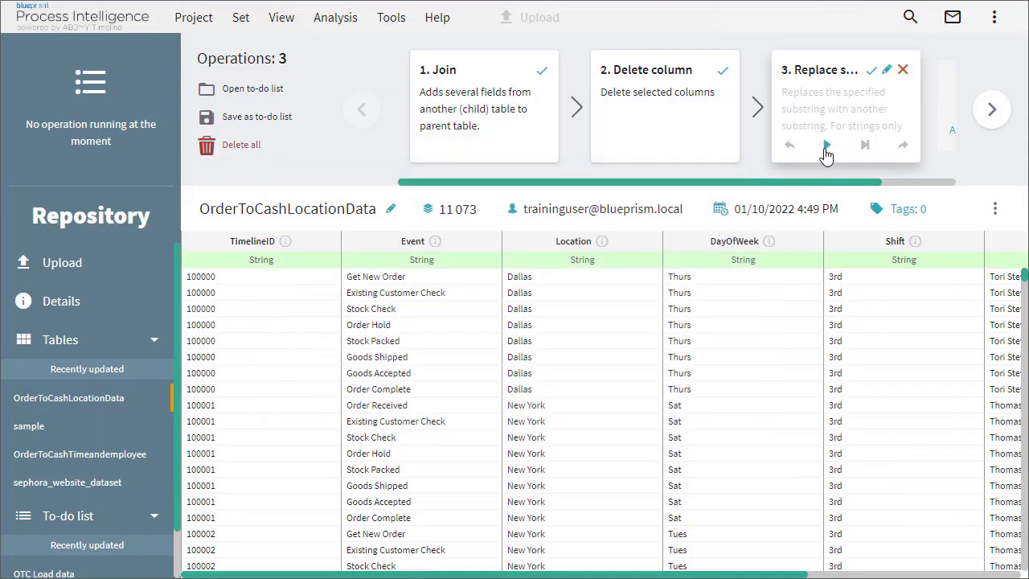
click(827, 146)
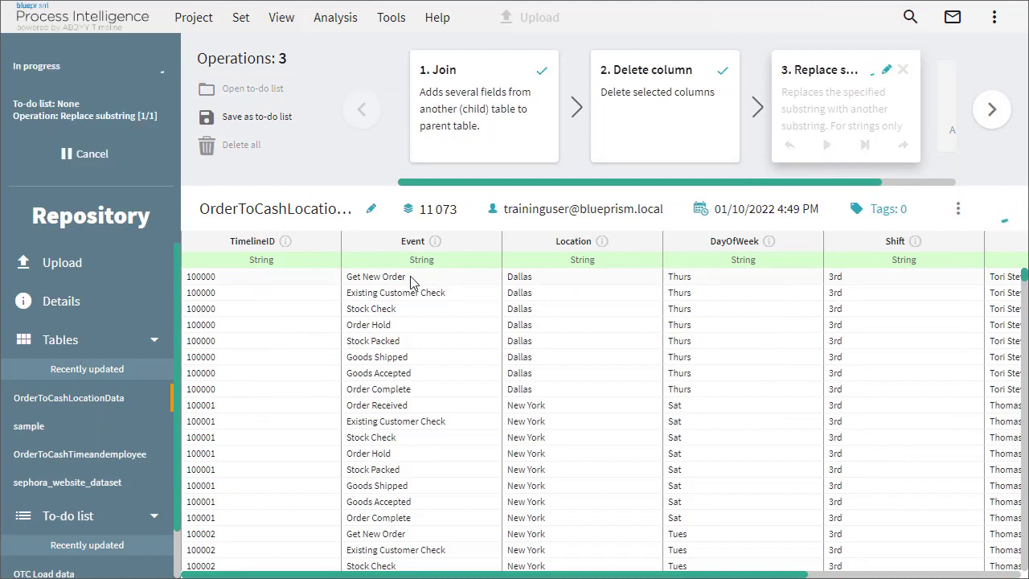
triple_click(363, 276)
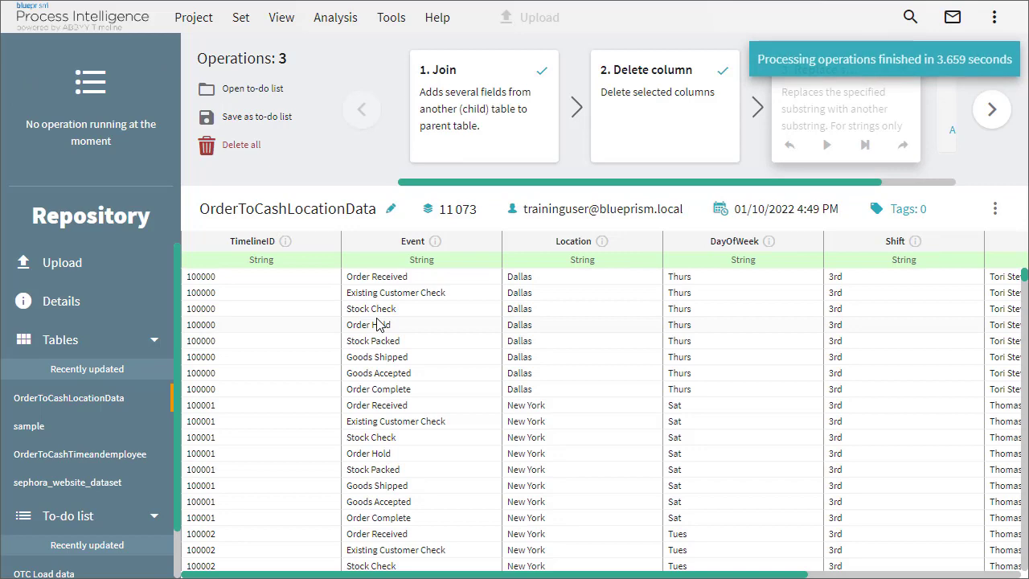
triple_click(412, 281)
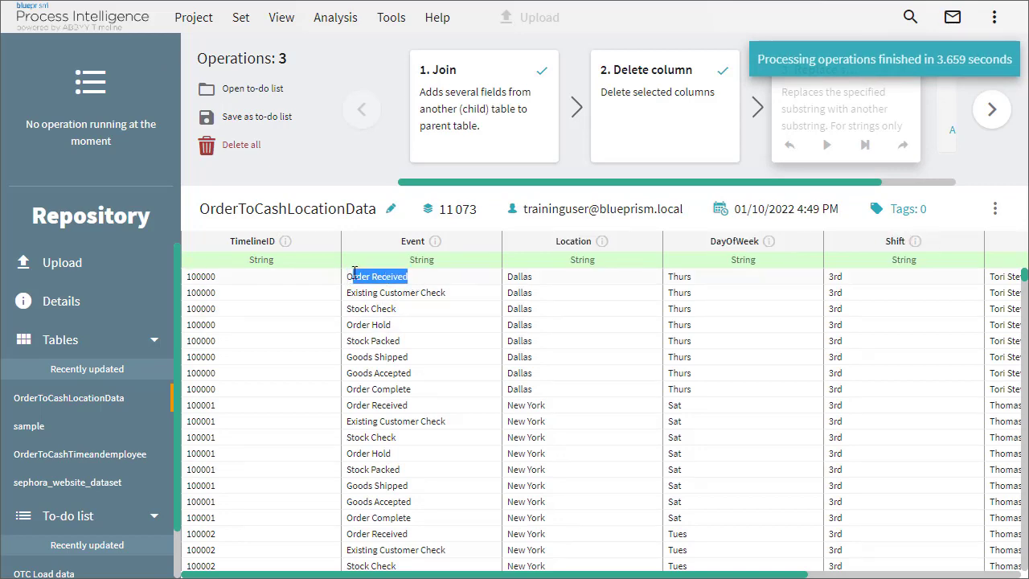
Add a Load into project operation after Replace substring and choose Order To Cash as the target project.
click(898, 188)
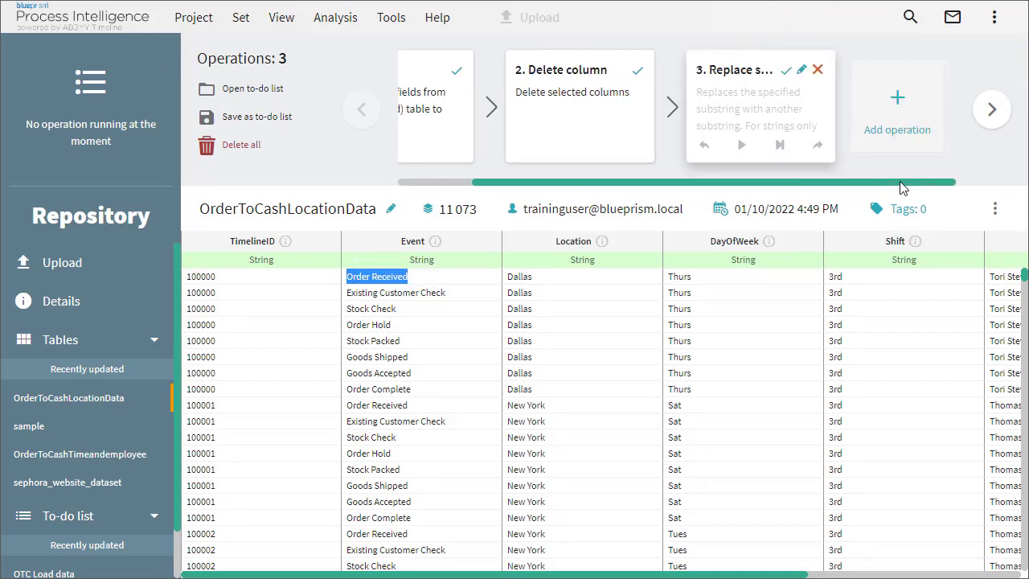
click(898, 103)
scroll(443, 322, down, 6)
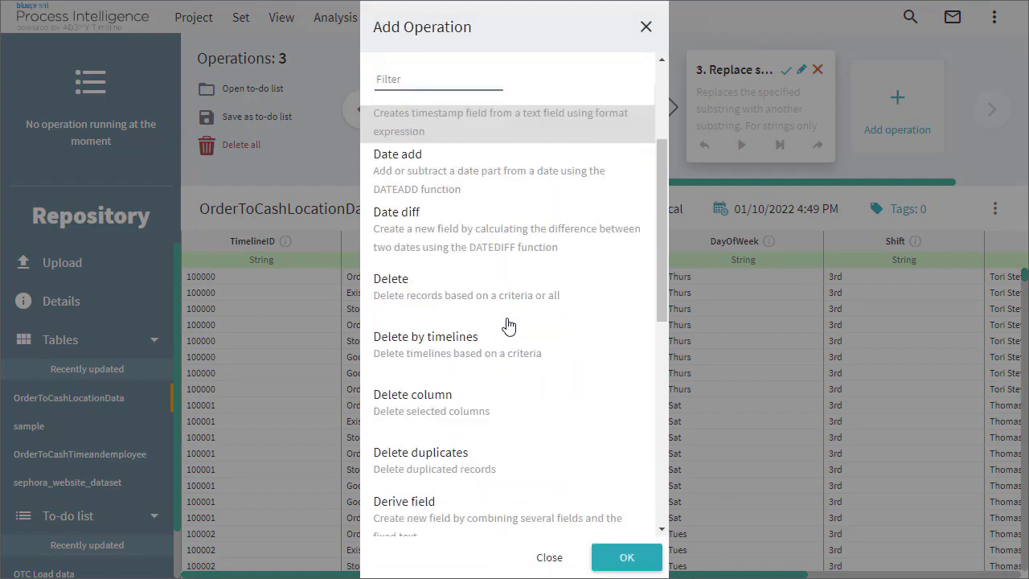
click(455, 467)
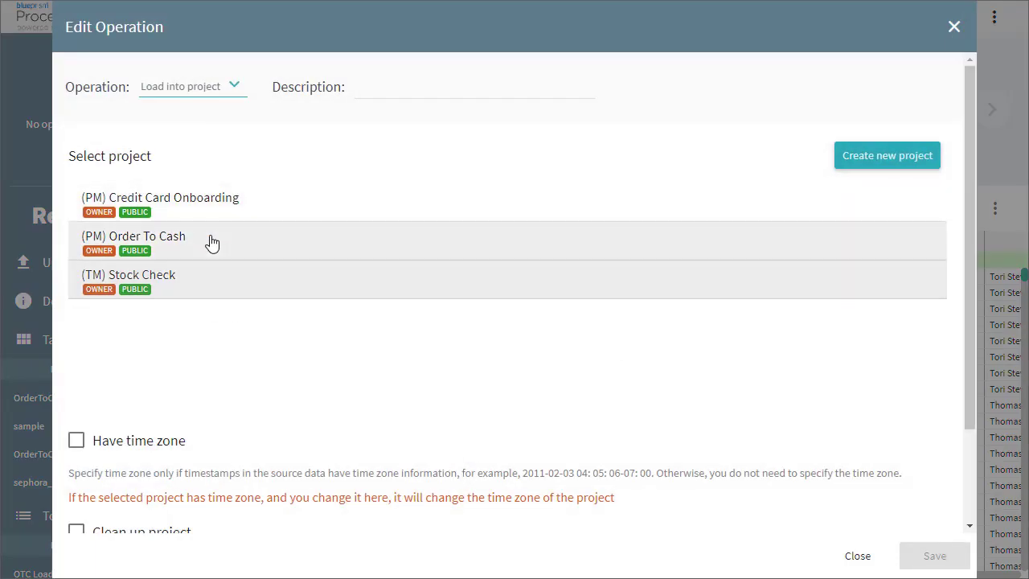
click(211, 243)
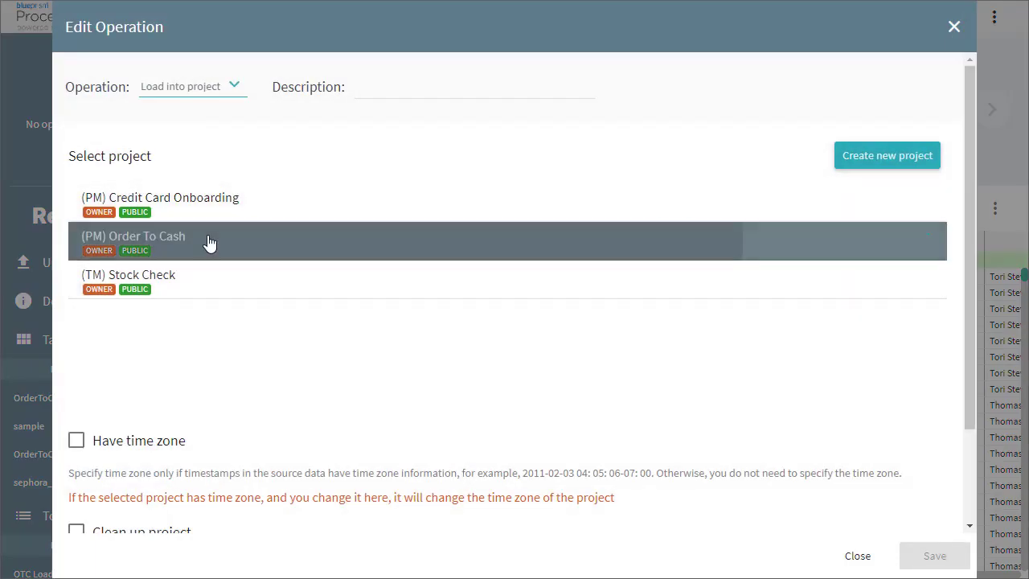
Map the TimelineDate column as Timestamp in the project mappings, accept the mapping and save the load operation.
click(878, 249)
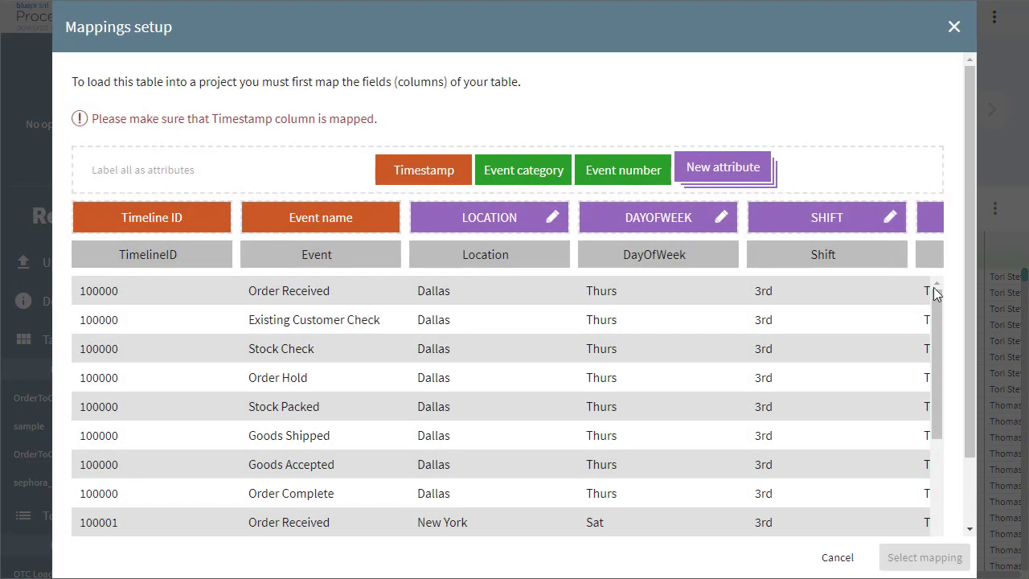
mouse_move(973, 285)
mouse_down()
mouse_move(985, 330)
mouse_move(980, 378)
mouse_up()
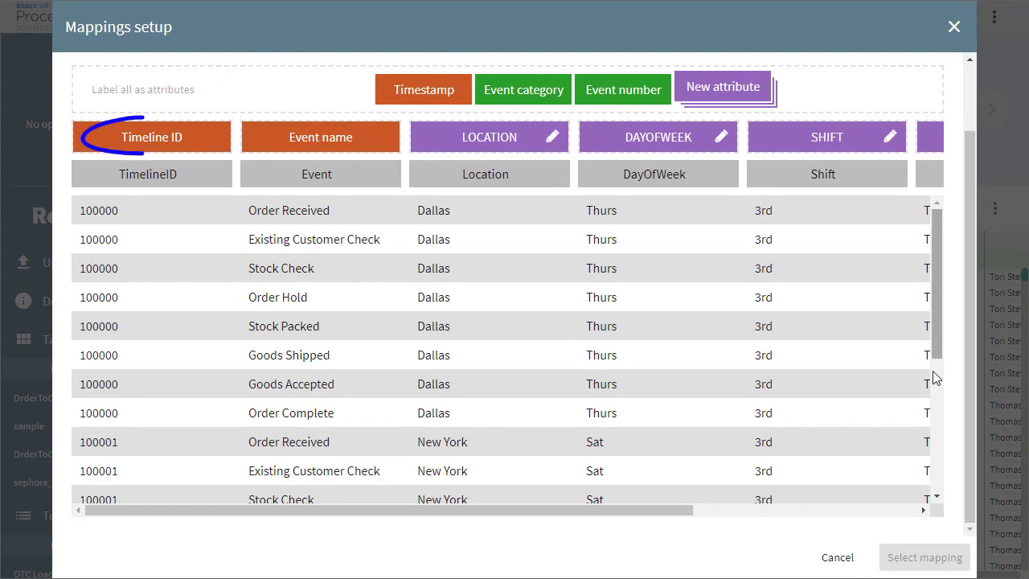
drag(680, 514, 919, 552)
drag(438, 101, 853, 140)
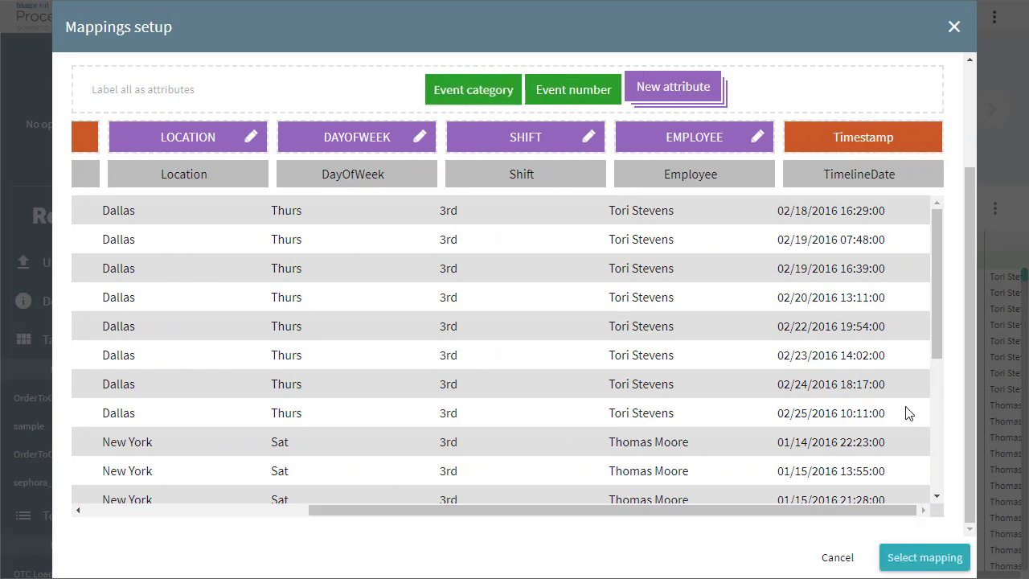
click(922, 558)
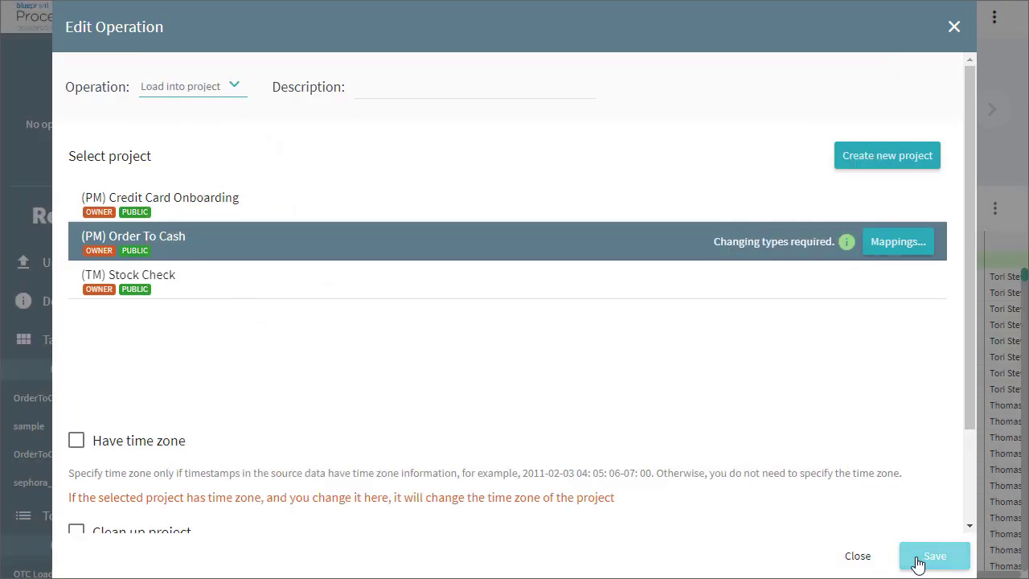
click(918, 563)
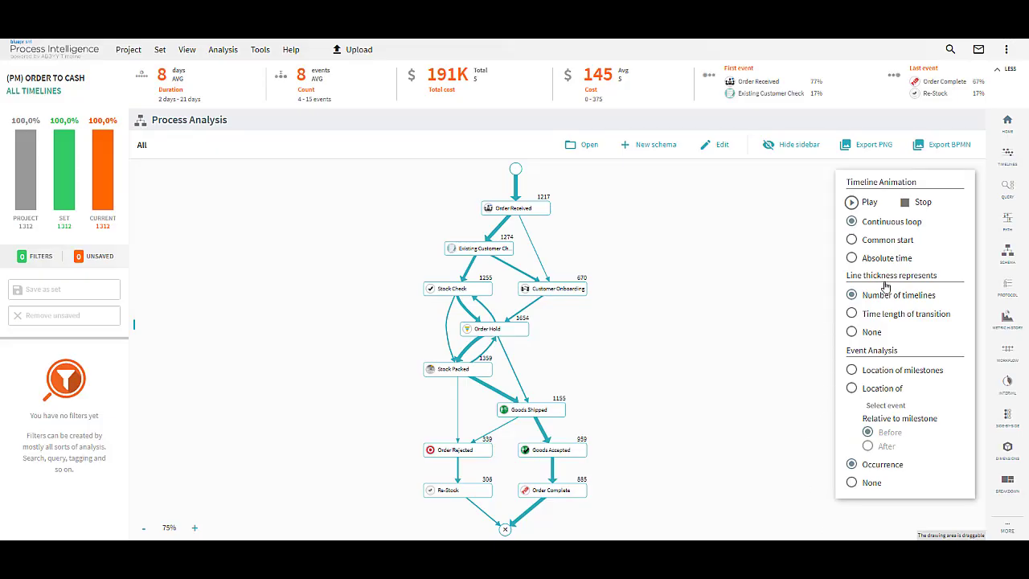
Play the timeline animation on the Order To Cash process schema, view the flow of orders up close, and stop it.
click(853, 202)
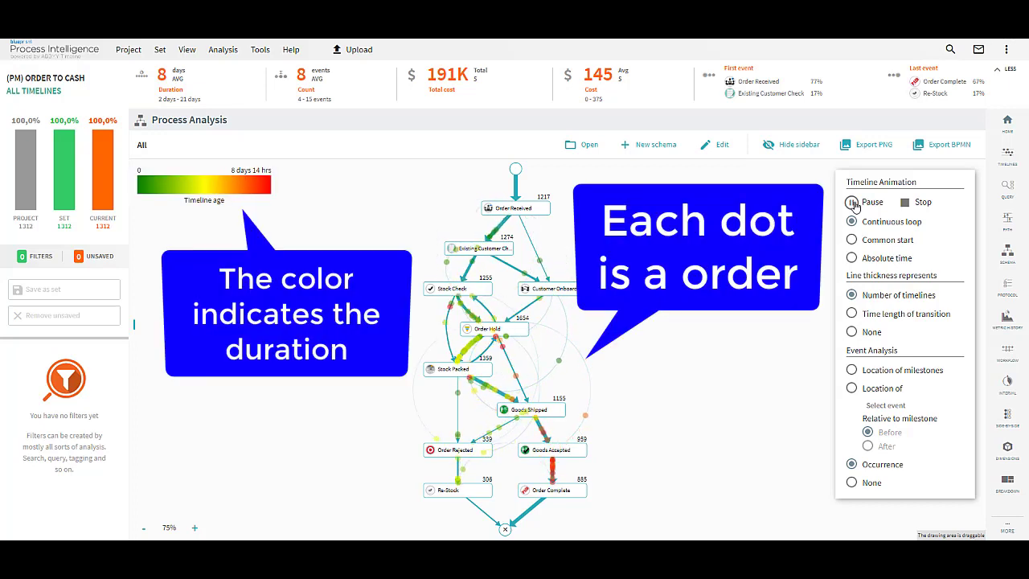
scroll(661, 304, up, 3)
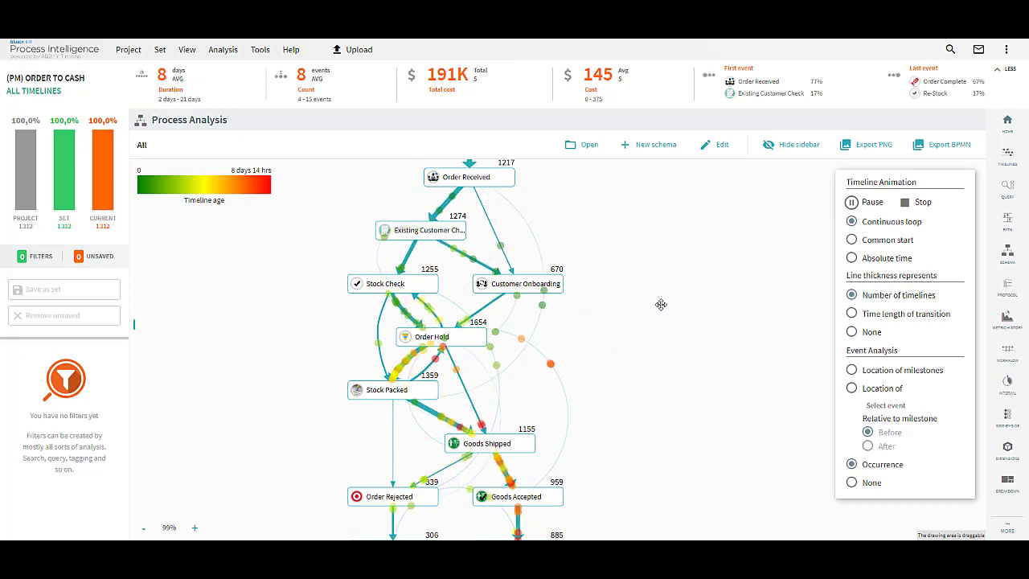
click(914, 204)
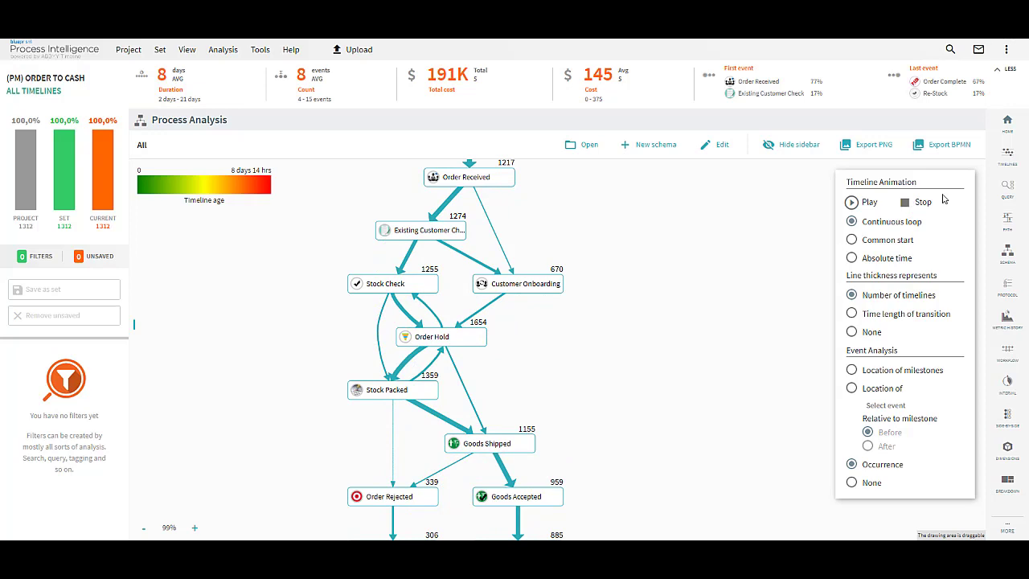
Open the Path analysis and filter the timelines to the most frequent path, from Order Received straight through to Order Complete.
click(1006, 222)
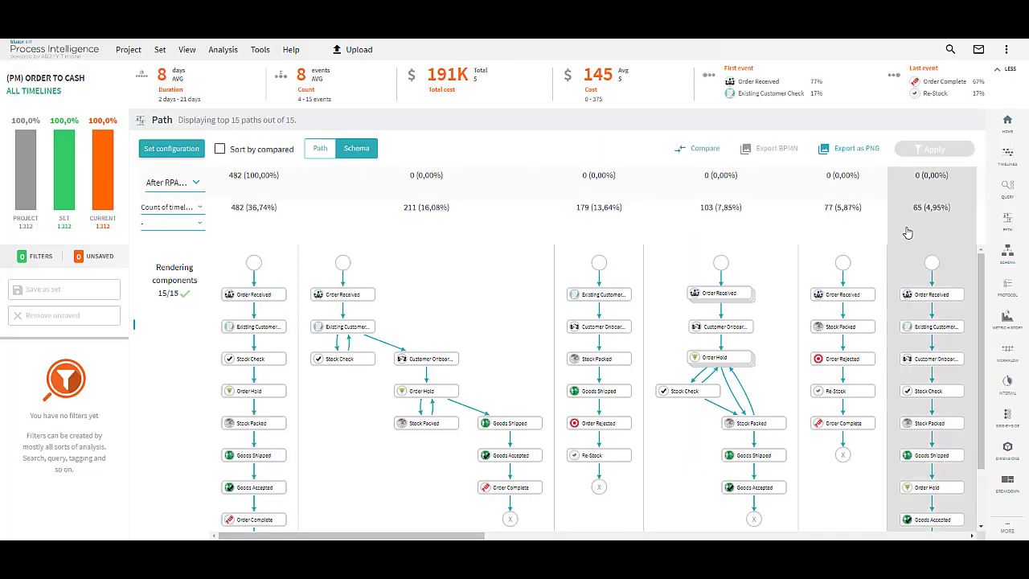
drag(981, 292, 982, 296)
scroll(981, 296, down, 1)
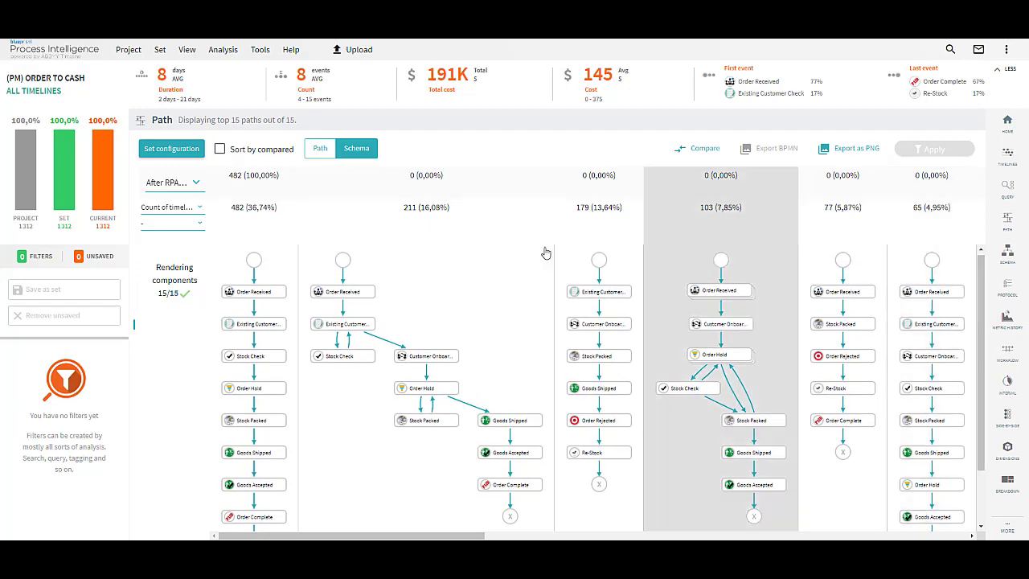
click(254, 236)
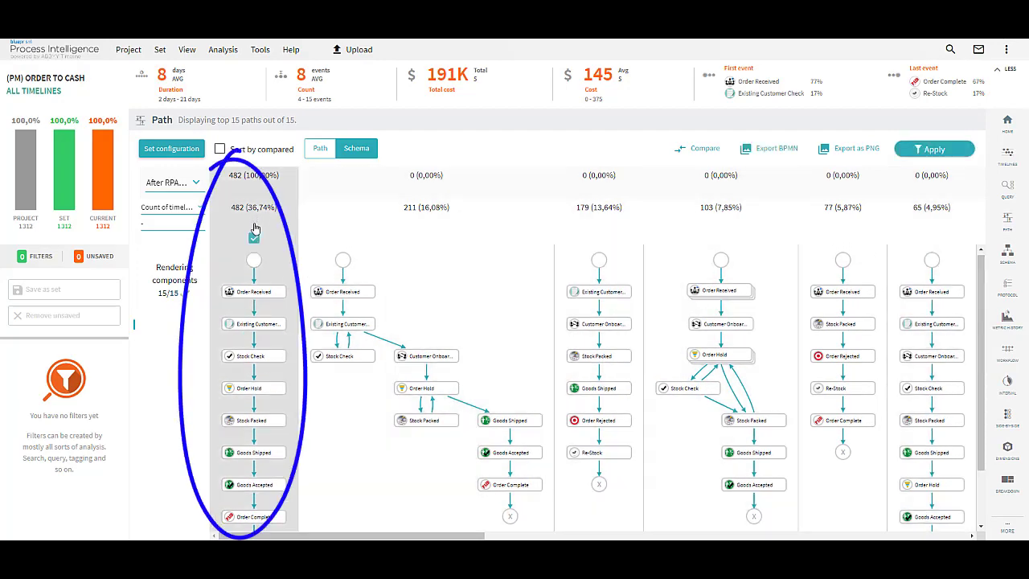
click(927, 149)
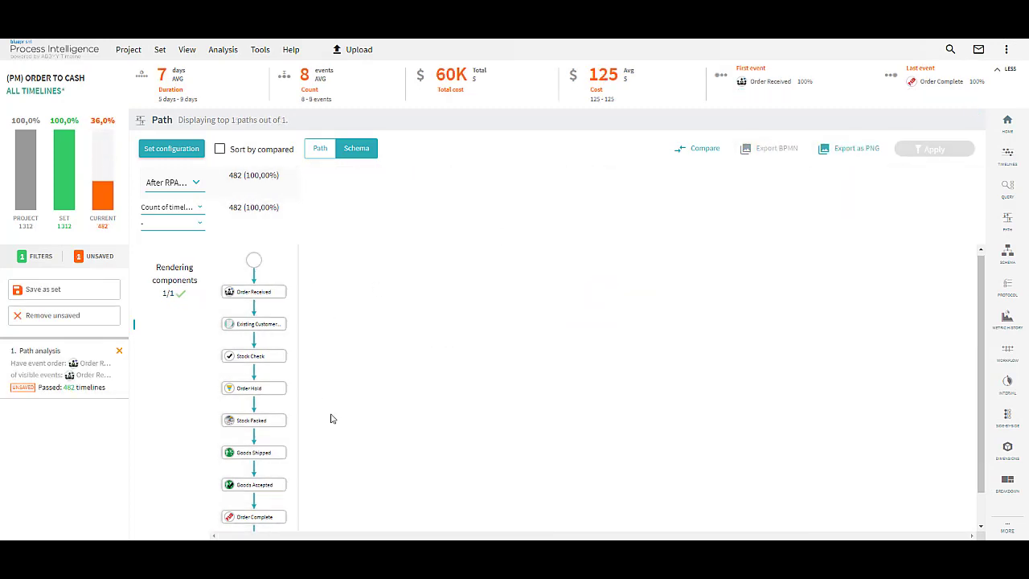
Check the duration distribution of the filtered timelines, and invert the Path analysis filter to exclude the selected path.
click(163, 84)
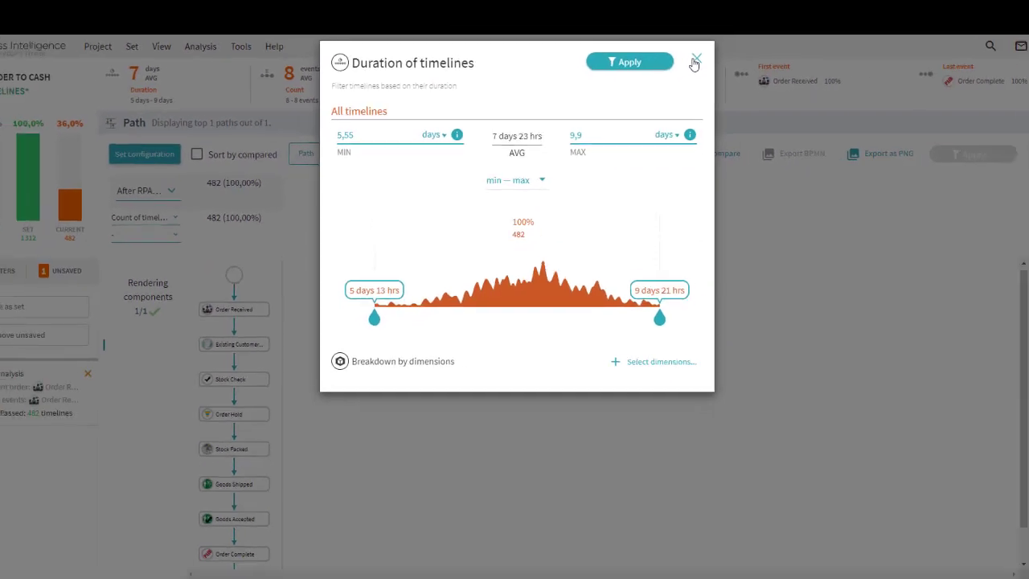
click(834, 40)
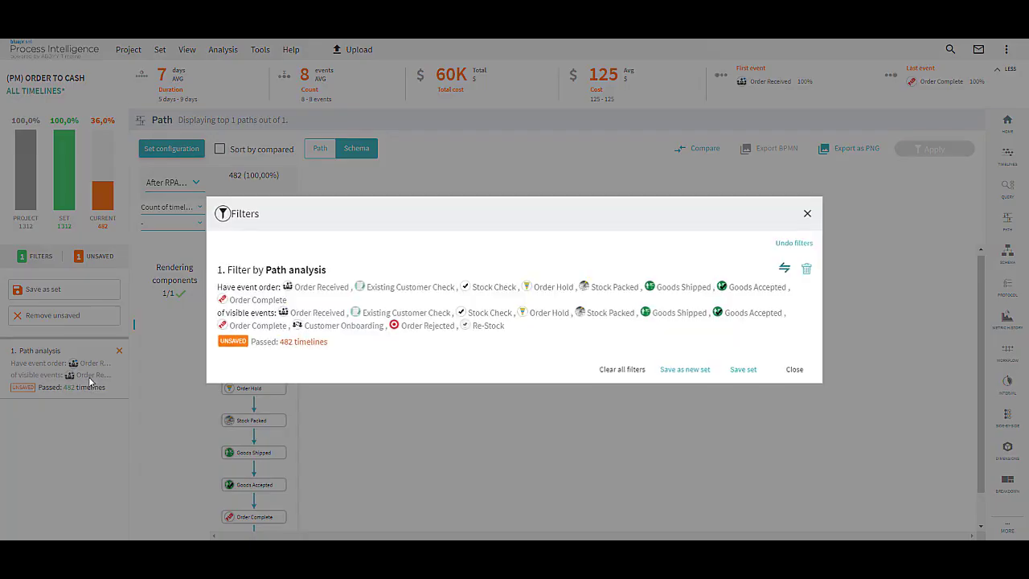
click(786, 269)
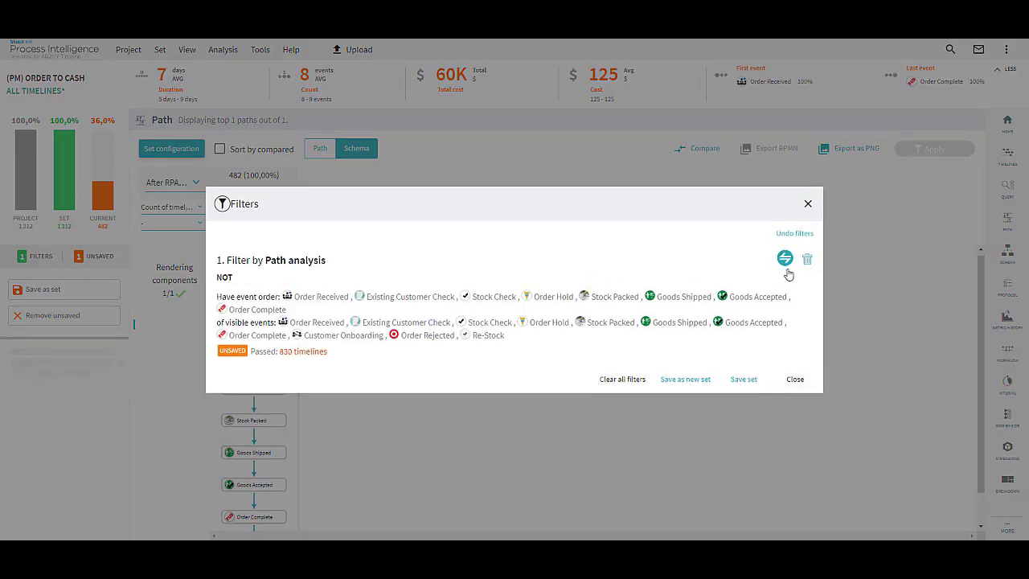
click(792, 379)
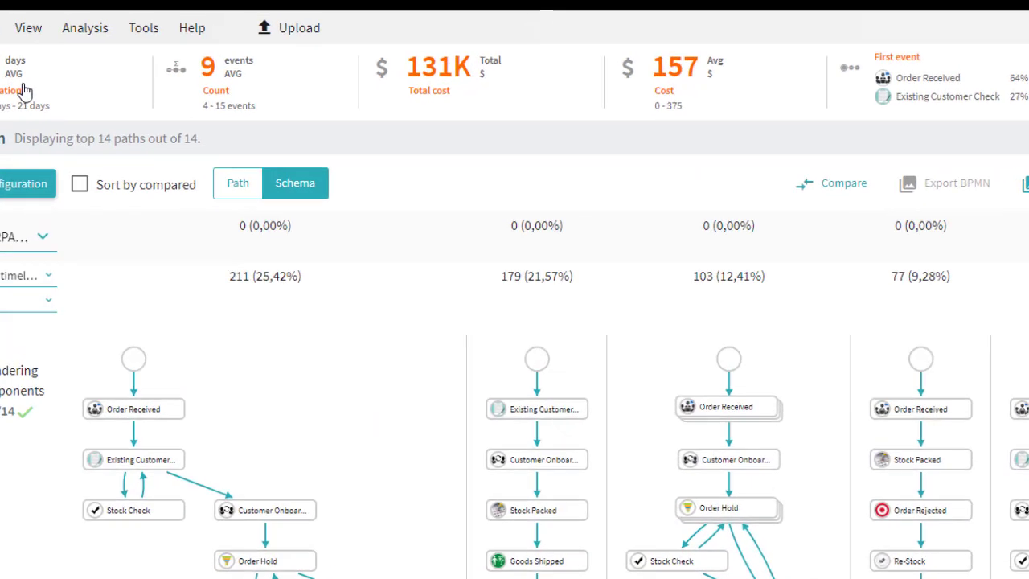
Filter the remaining timelines by duration, with the minimum raised to 10 days and the maximum kept at 21 days 5 hrs.
click(175, 84)
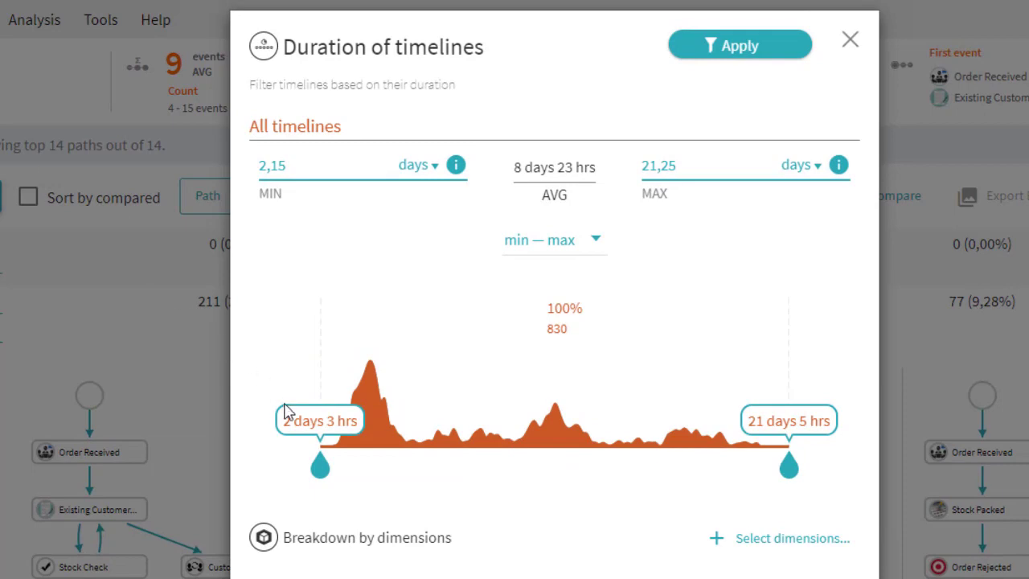
drag(325, 473, 517, 483)
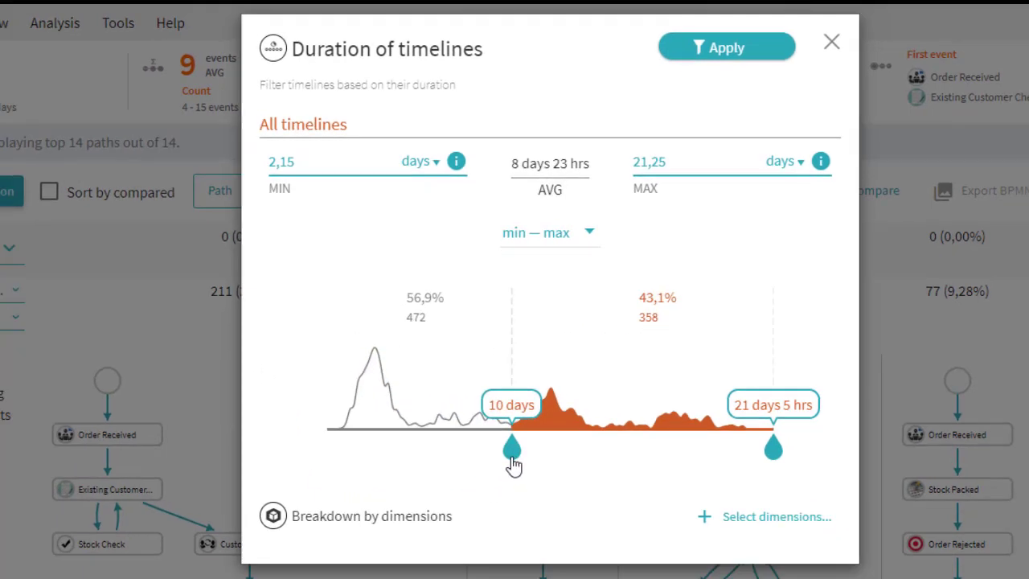
click(730, 47)
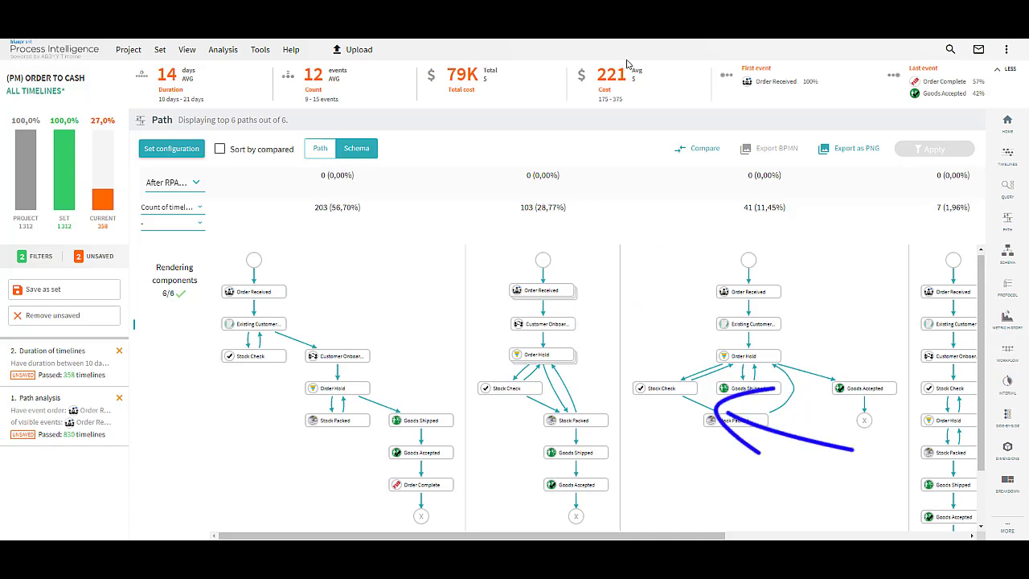
mouse_move(1004, 181)
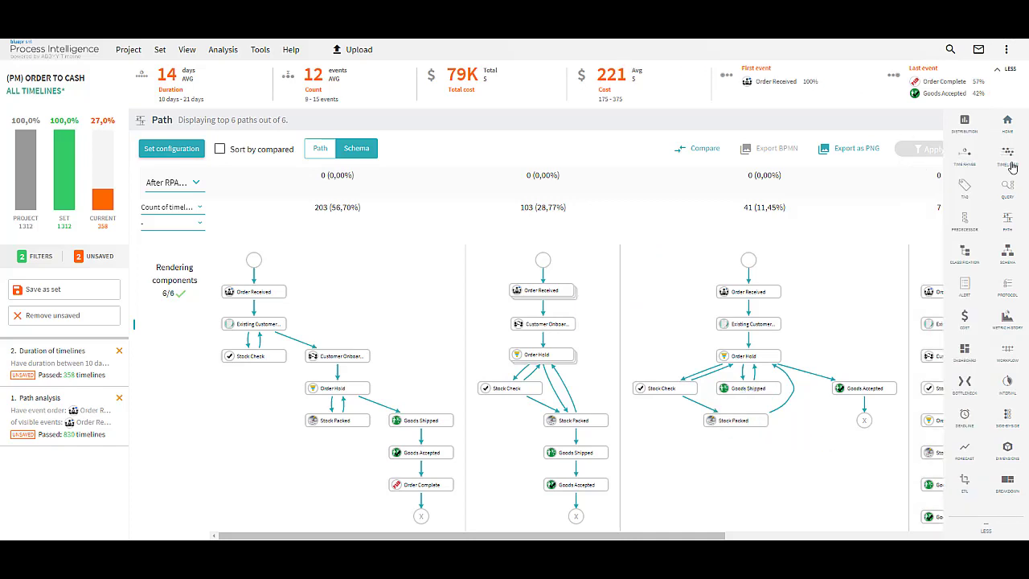
Open the Timelines view of the filtered orders and inspect the event sequence of one individual timeline, closing its details when done.
click(1011, 163)
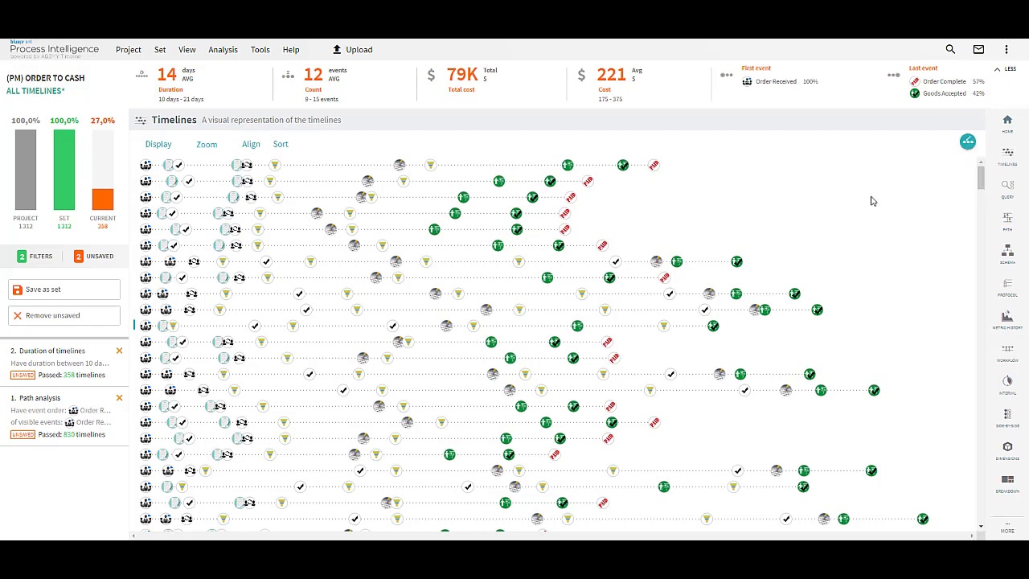
click(593, 266)
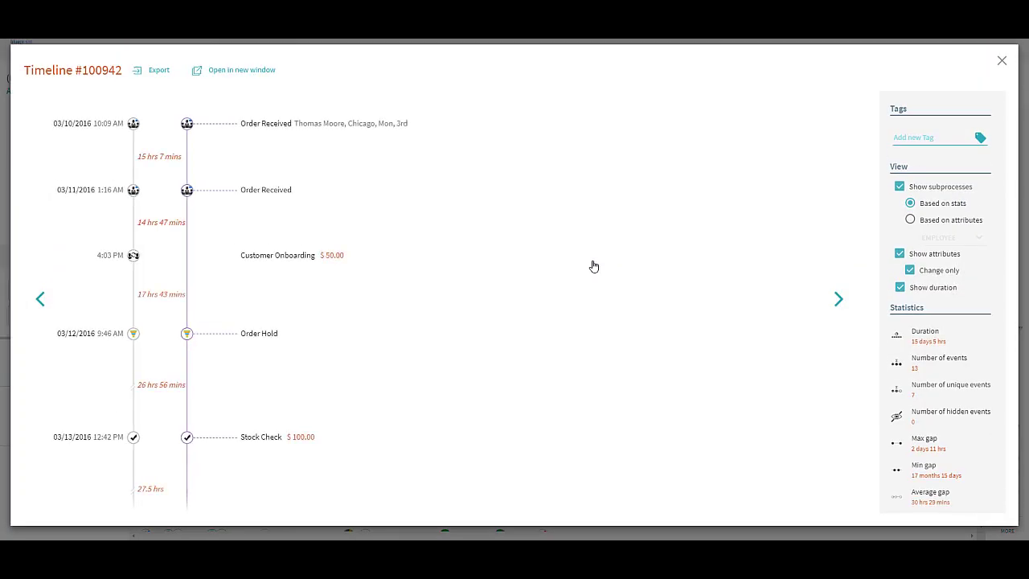
scroll(593, 266, down, 2)
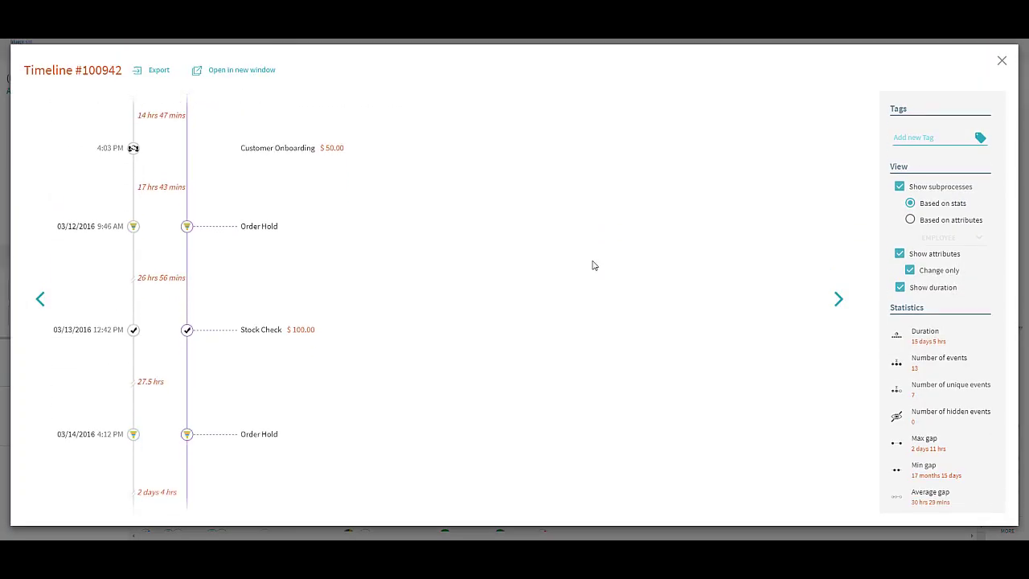
scroll(593, 266, up, 2)
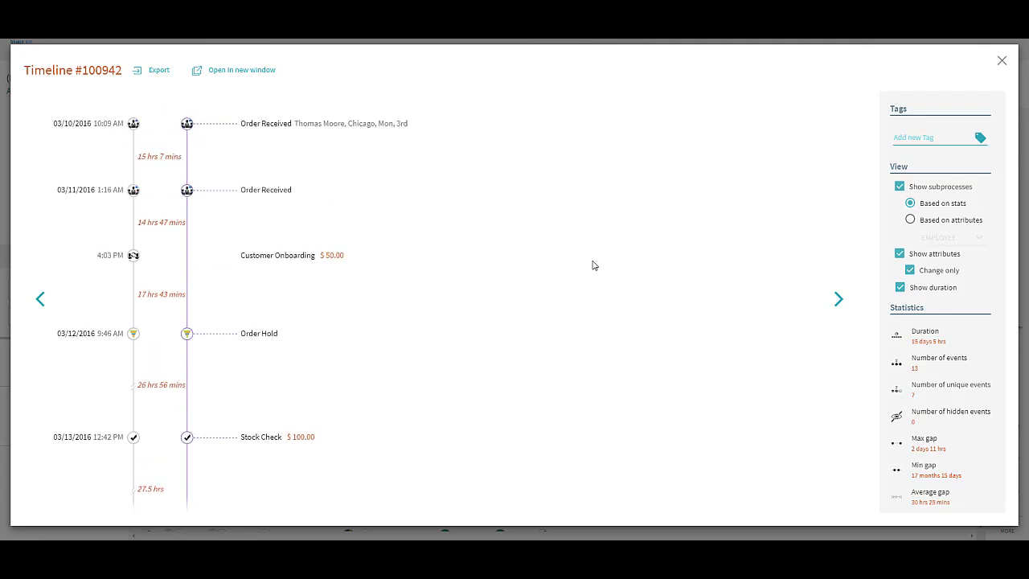
click(1003, 61)
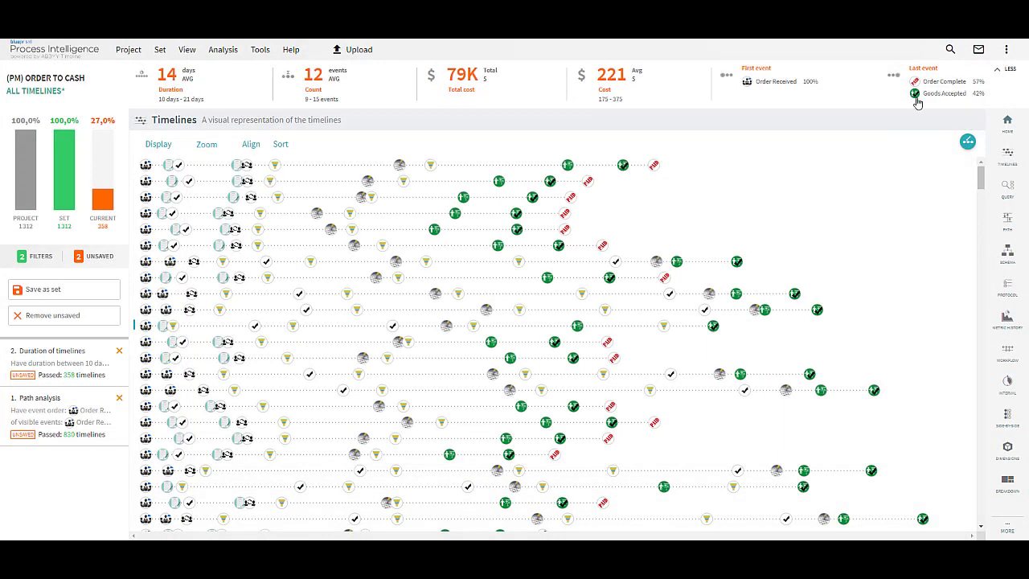
Filter the timelines to those where the Stock Check event occurs 2 to 3 times.
click(615, 262)
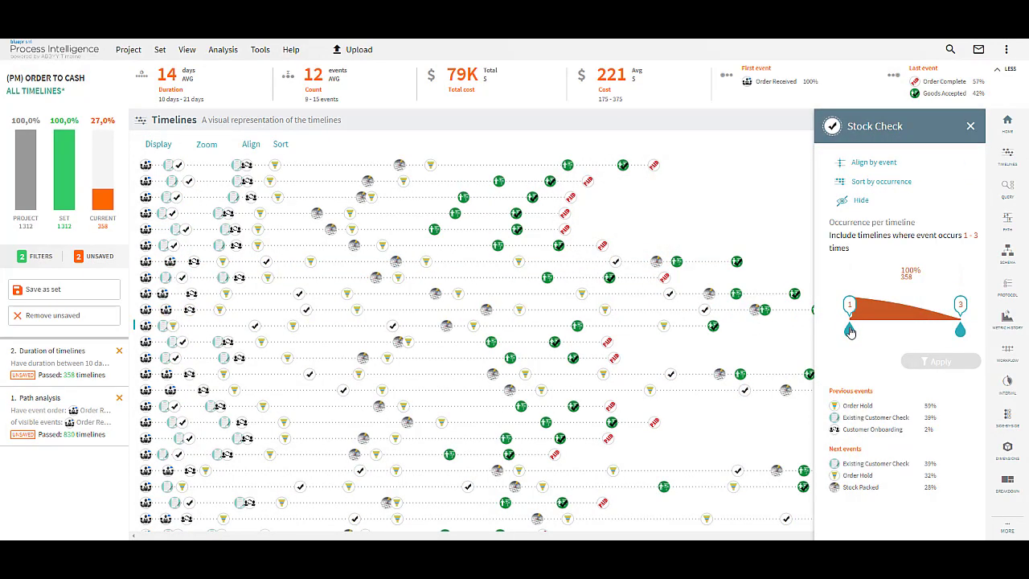
click(904, 328)
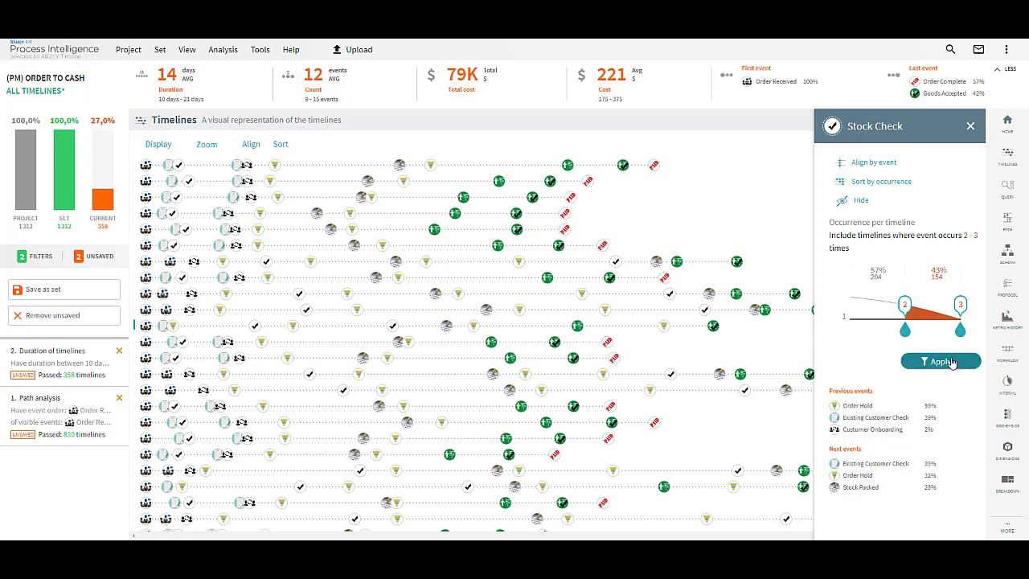
click(940, 362)
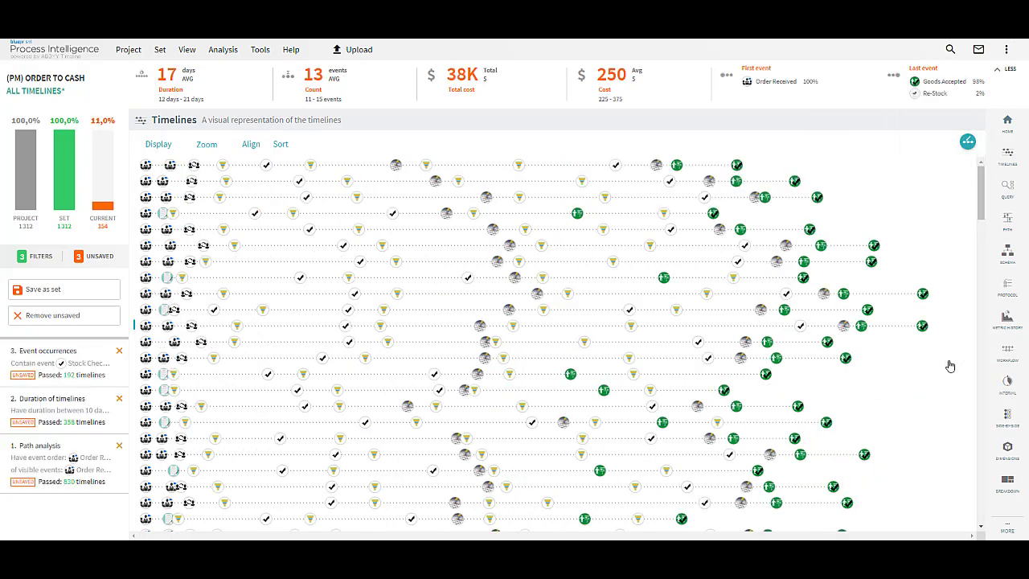
Open the Bottleneck analysis, simulate a new time of 20 hours for the Stock Check event, and check the total time saving.
click(966, 386)
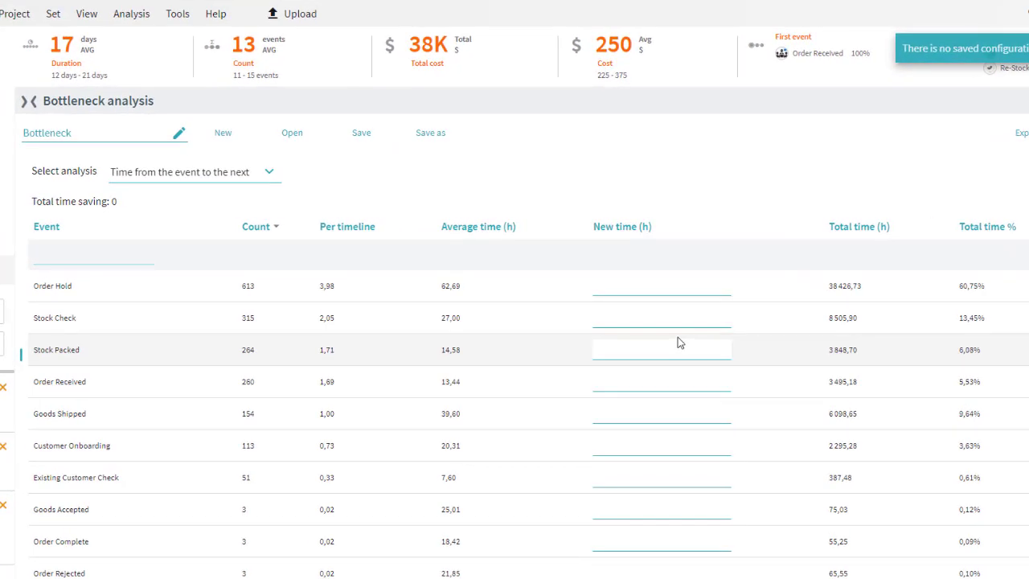
drag(429, 319, 476, 324)
click(624, 320)
drag(979, 318, 963, 323)
click(690, 320)
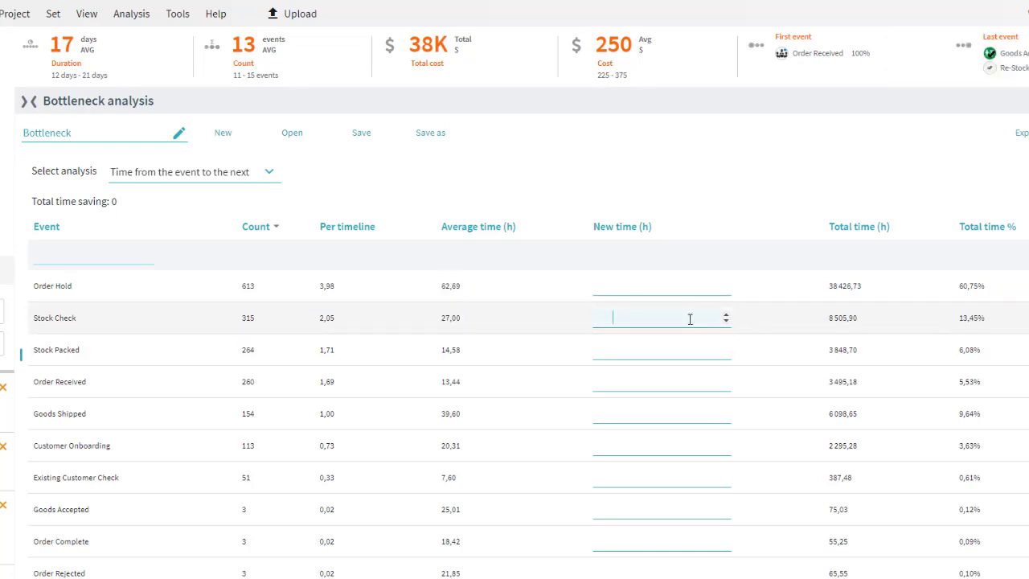
text(20)
click(679, 342)
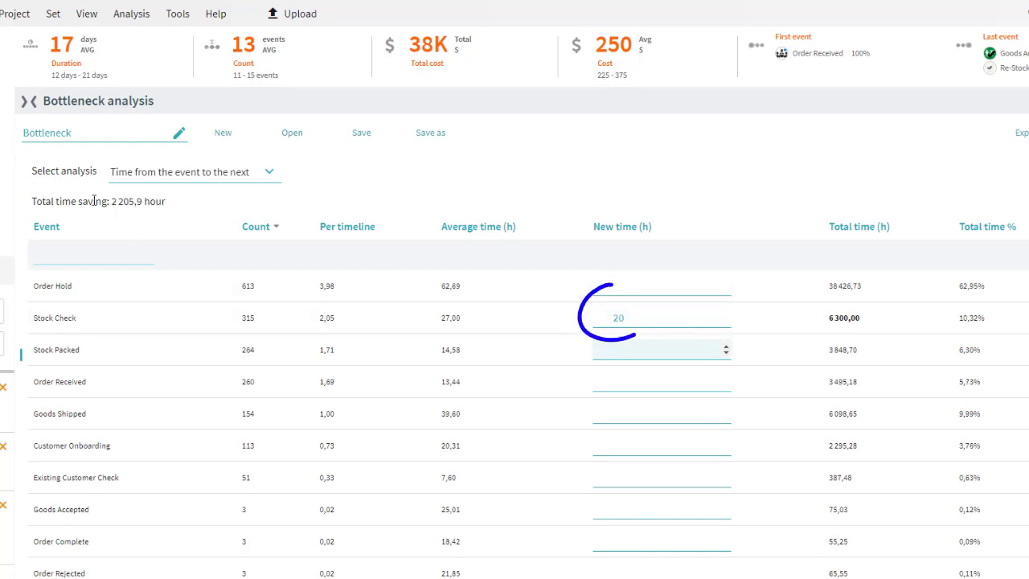
drag(111, 202, 143, 201)
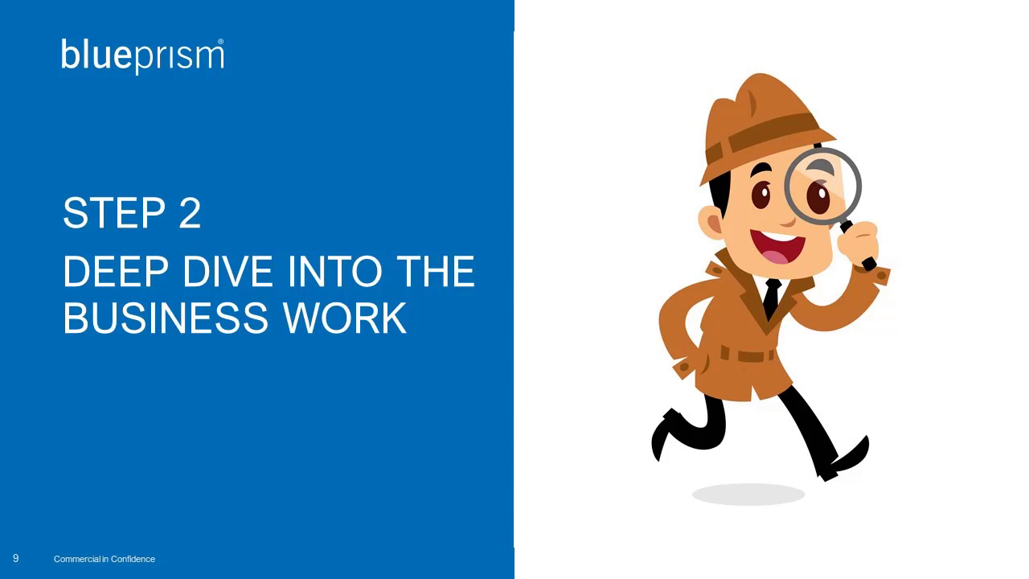
key(Right)
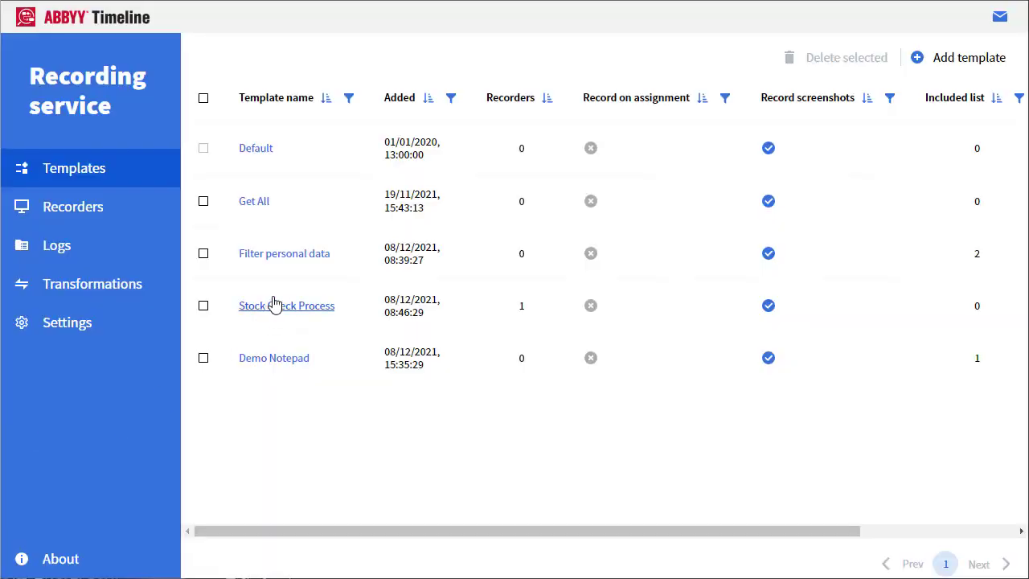
In the Recording service, review the excluded and included application lists of the Filter personal data template, viewing the delivrdapp.com item without editing it.
click(293, 255)
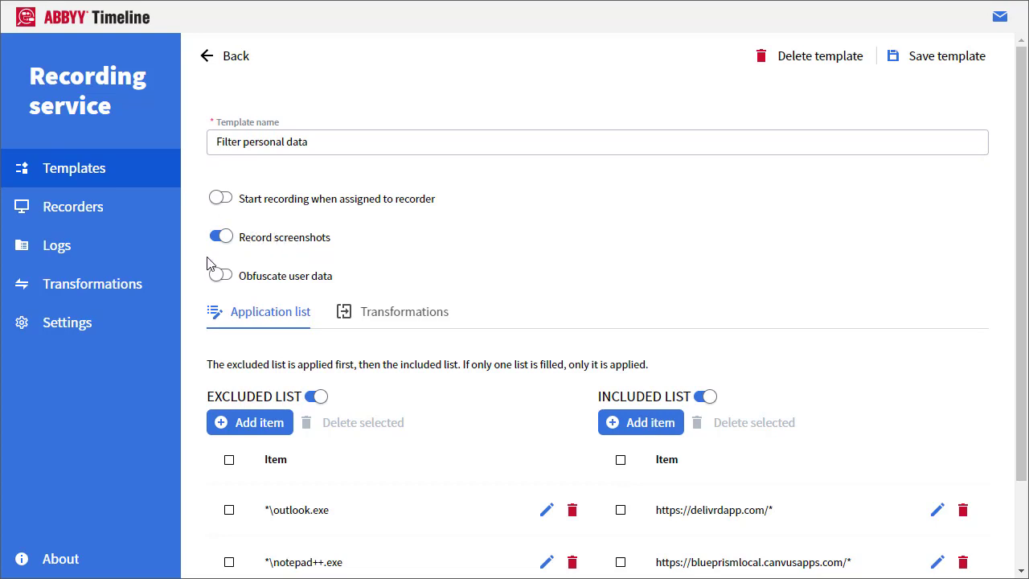
scroll(208, 309, down, 3)
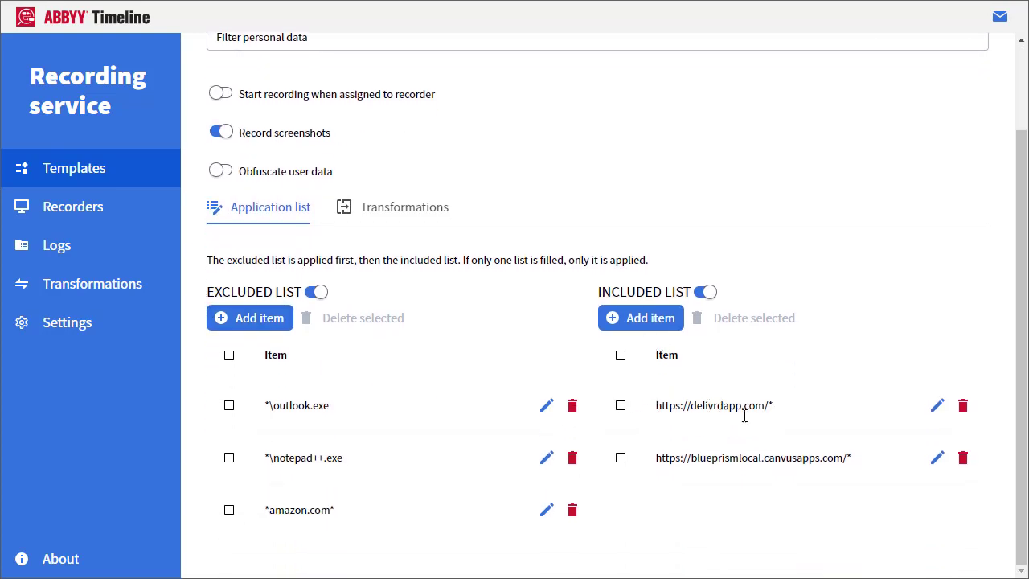
click(938, 406)
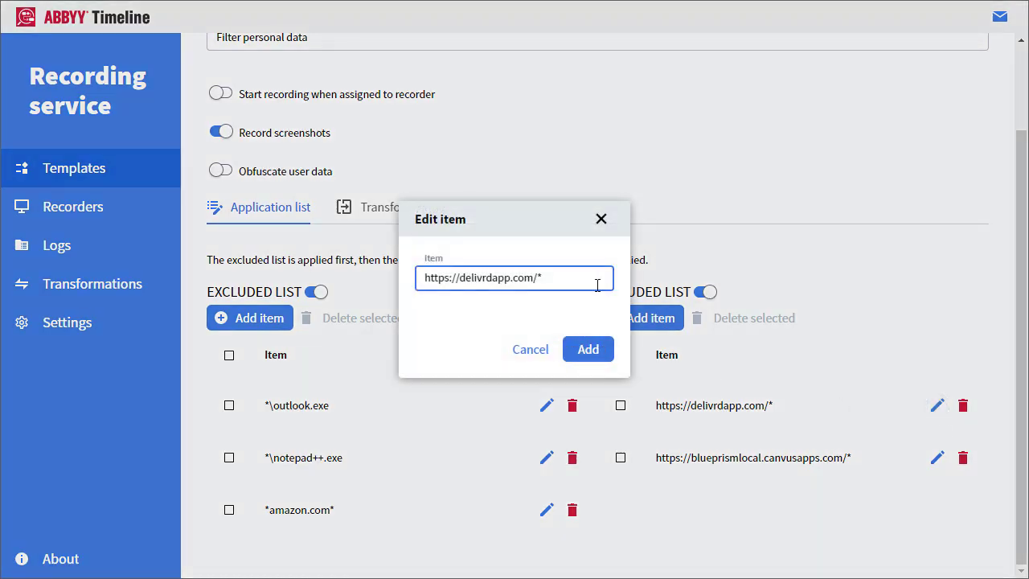
drag(582, 278, 424, 276)
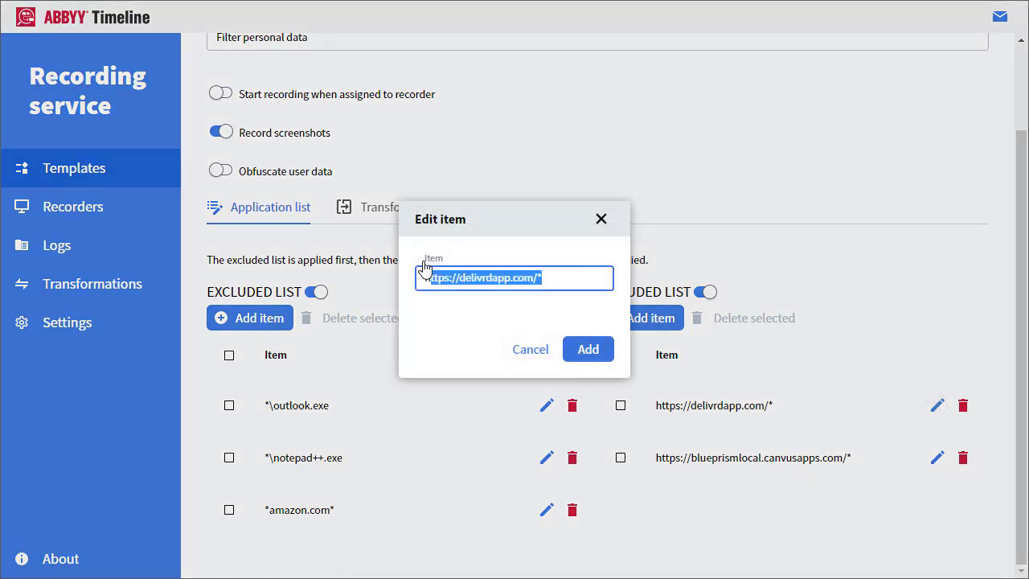
click(531, 350)
Open the transformations and examine the regular expression for blueprism.local addresses together with its replacement text.
click(404, 210)
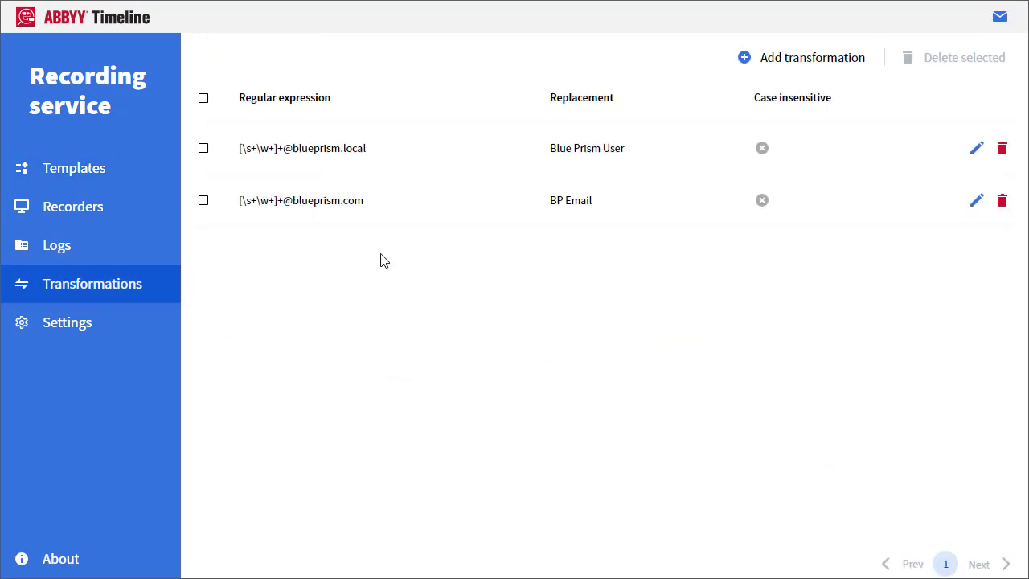
drag(236, 154, 390, 158)
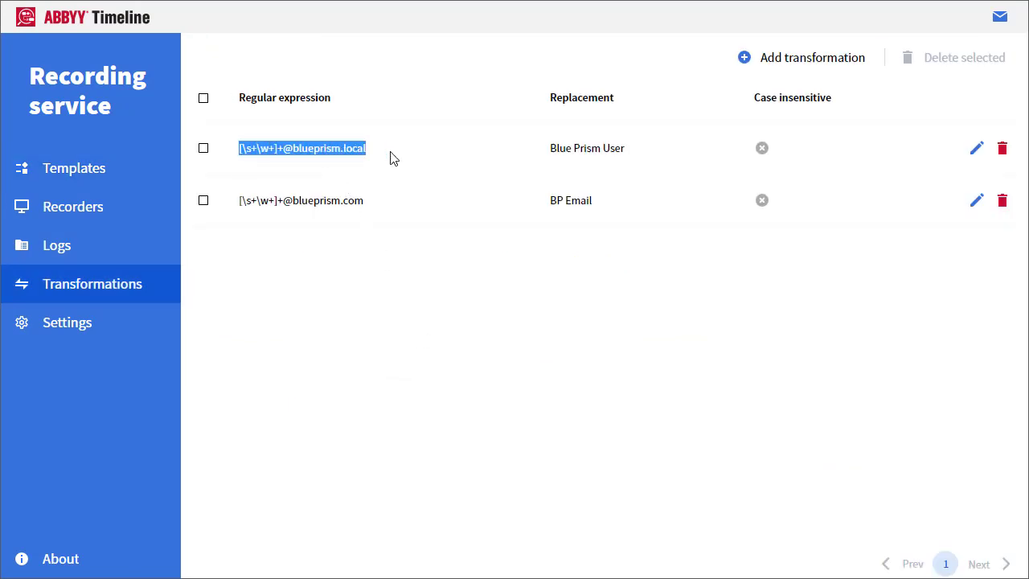
drag(548, 149, 641, 148)
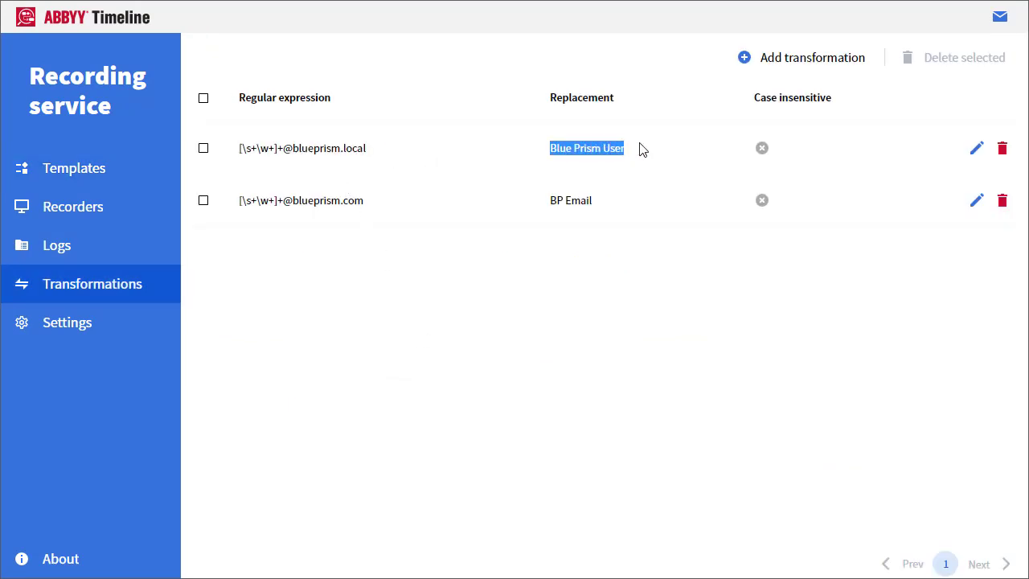
Select the recorder assigned to the Stock Check Process template and start its recording.
click(117, 212)
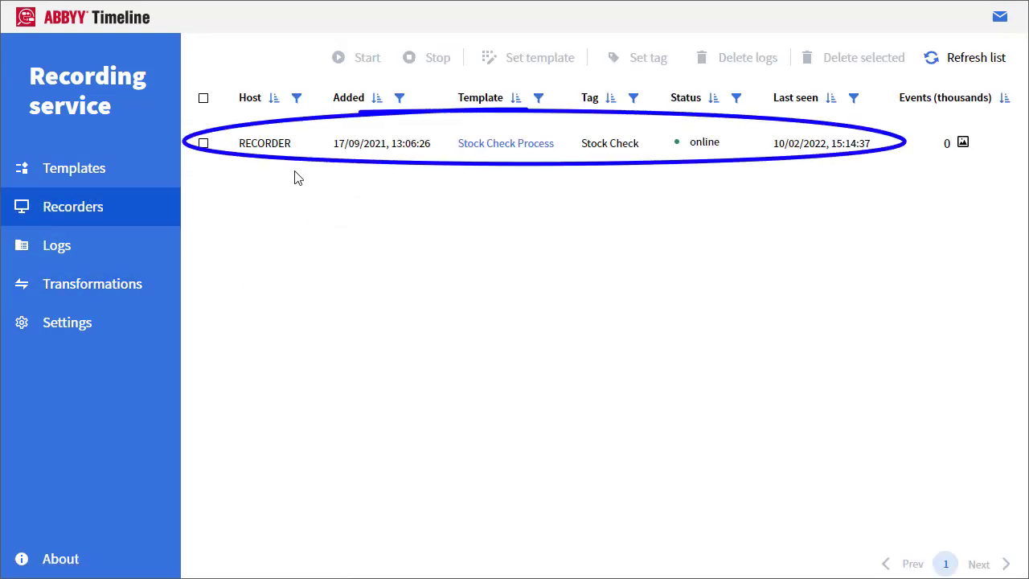
click(205, 144)
click(348, 62)
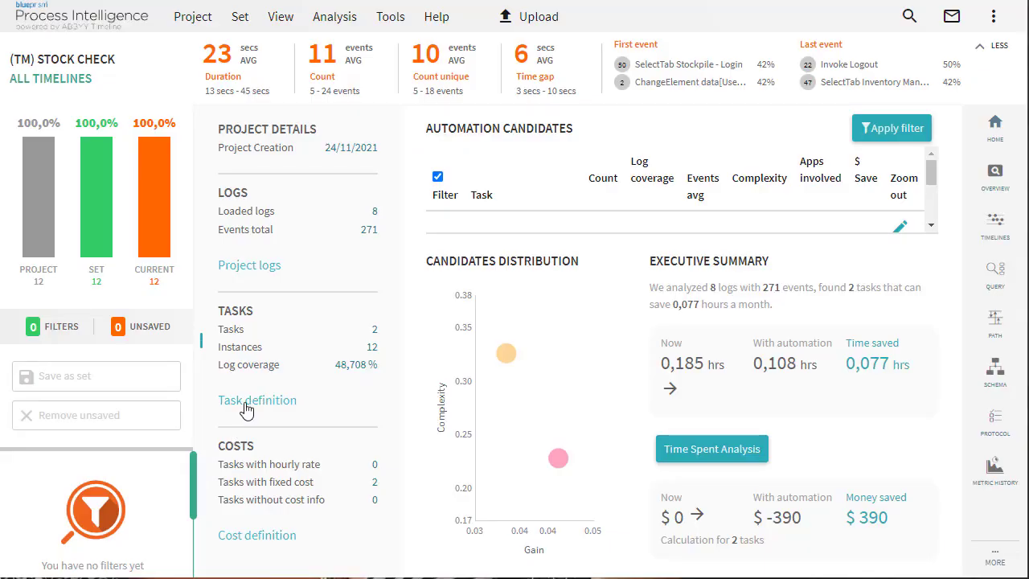
Open the Stock Check project's task definition, look through the Stock Check Canvus events, view the ChangeElement Password event, and close the editor.
click(256, 401)
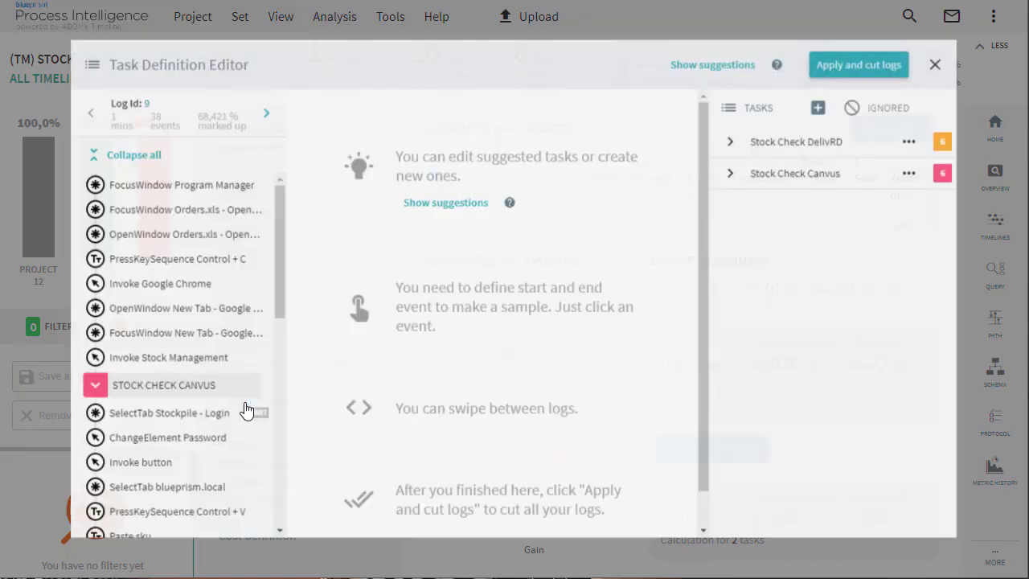
drag(270, 305, 257, 398)
scroll(257, 402, up, 3)
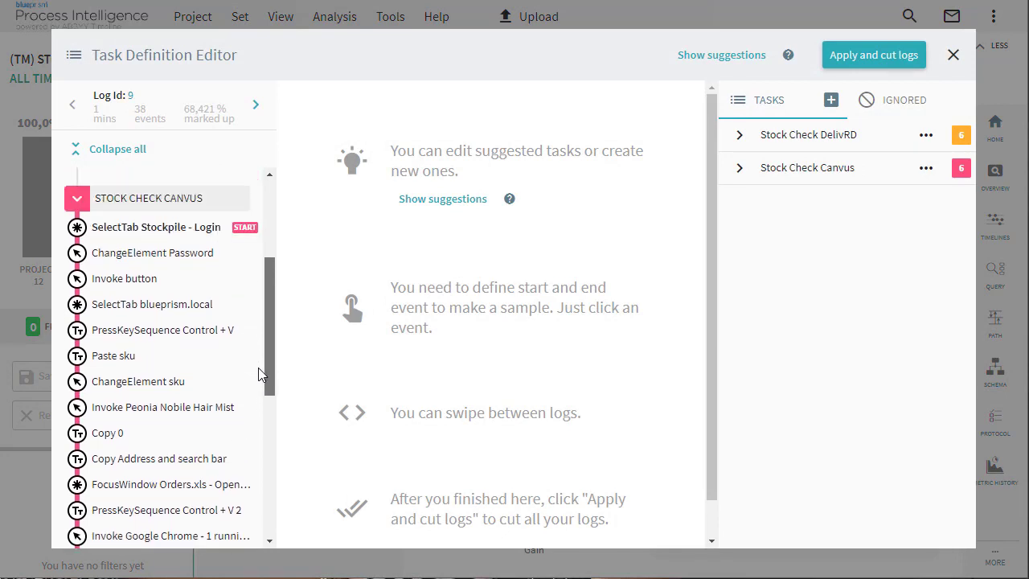
click(184, 303)
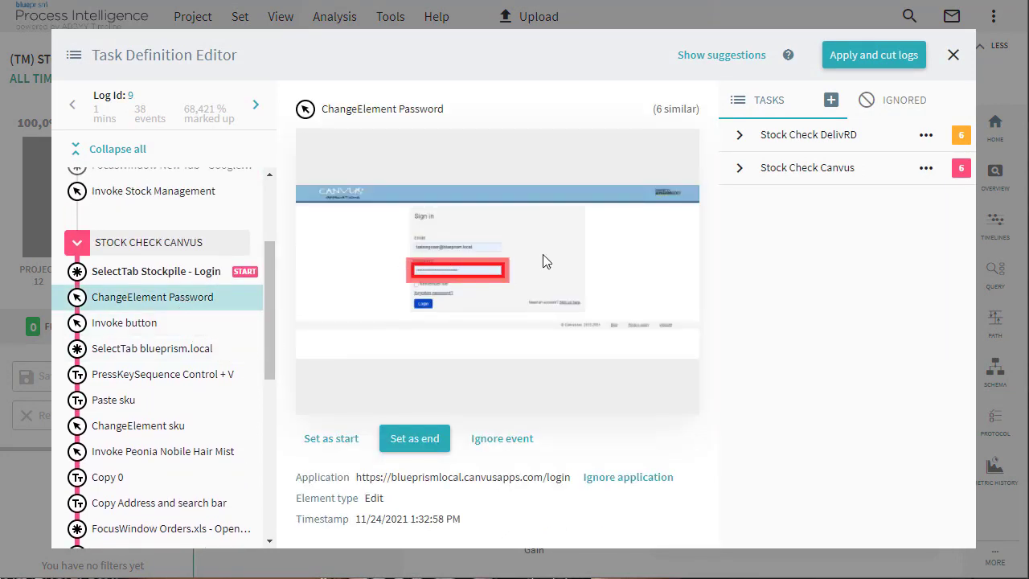
click(954, 56)
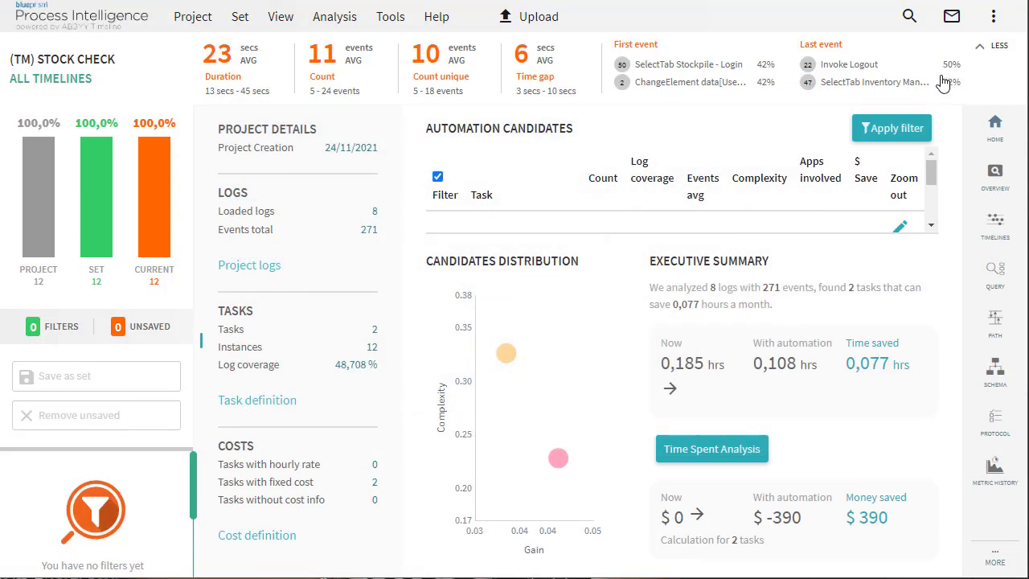
View the Time Spent Analysis of the Stock Check project down to its per-application breakdown, and close it.
click(722, 455)
scroll(722, 459, down, 3)
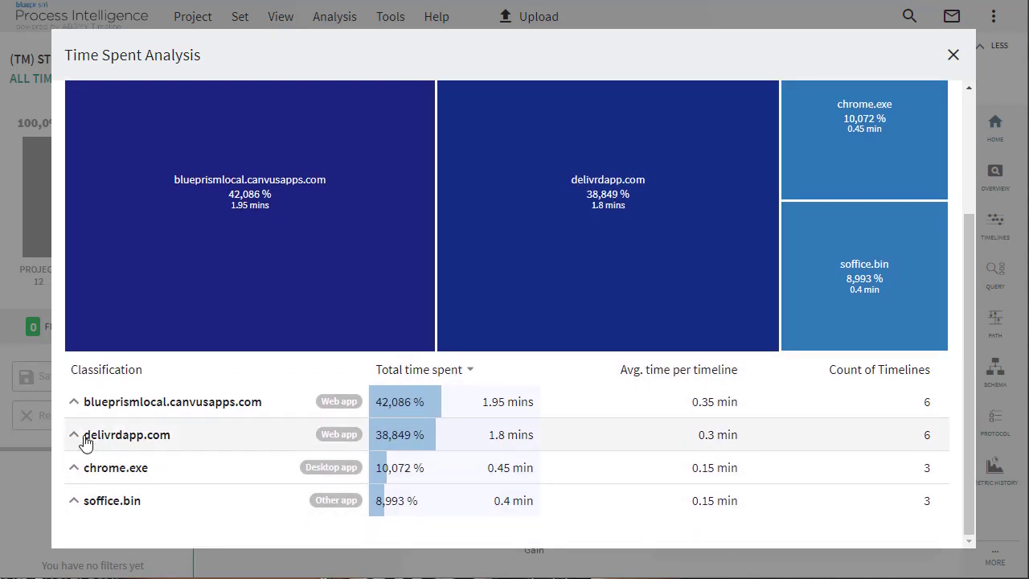
click(954, 56)
Open the Path analysis of the Stock Check project and select the last path, which loops through Orders.xls and ends at Invoke Logout.
mouse_move(974, 143)
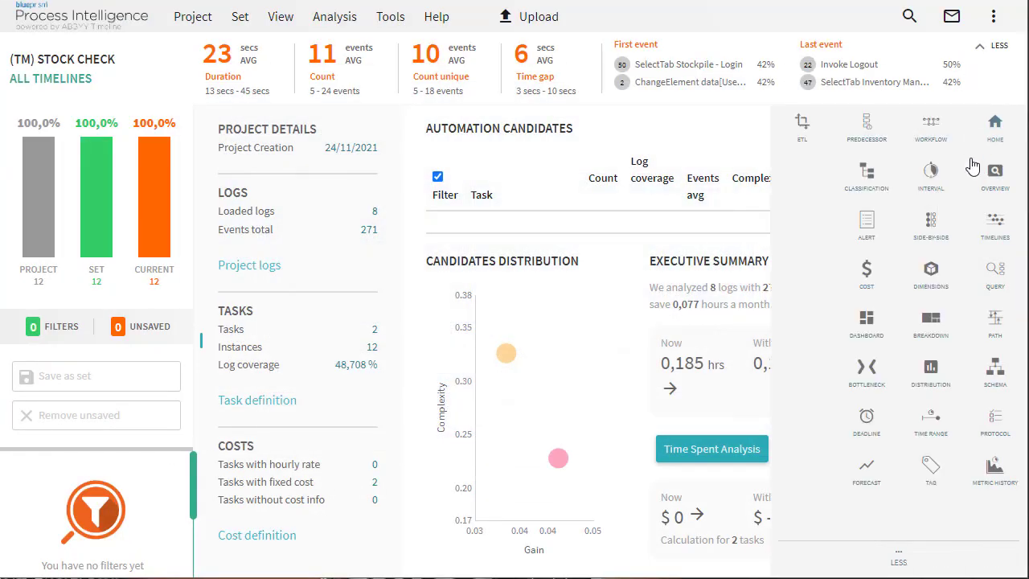
click(995, 320)
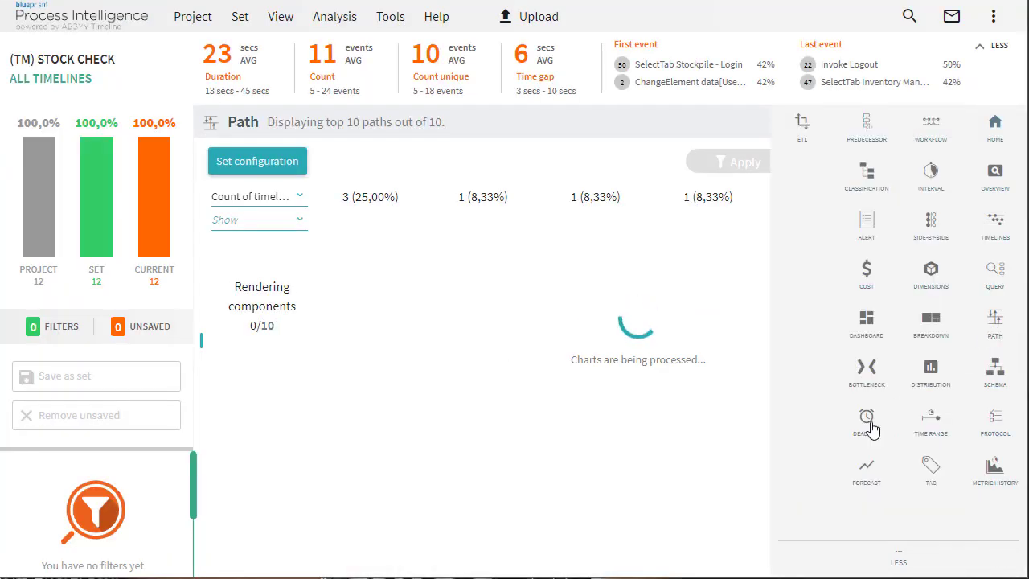
drag(554, 569, 908, 563)
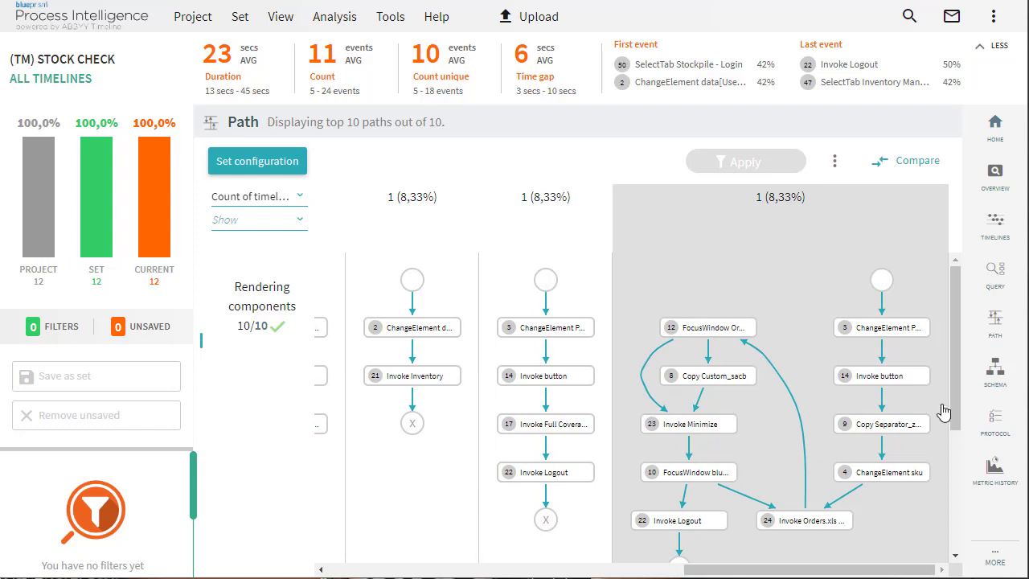
click(733, 248)
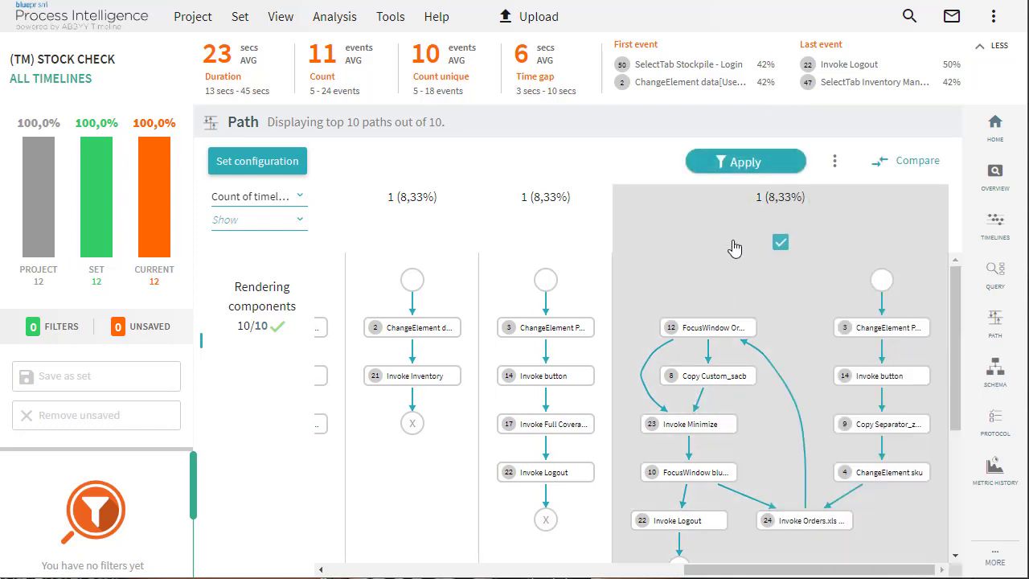
drag(957, 355, 957, 378)
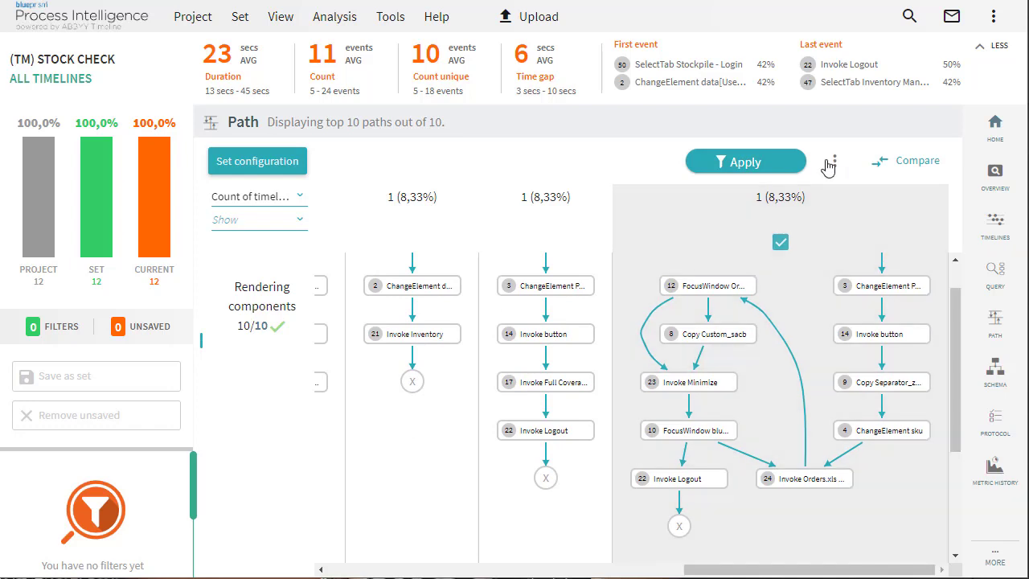
Export the selected path in Blue Prism JSON format, choosing the existing file (TM) Stock Check - Path.json in Downloads as the target.
click(834, 161)
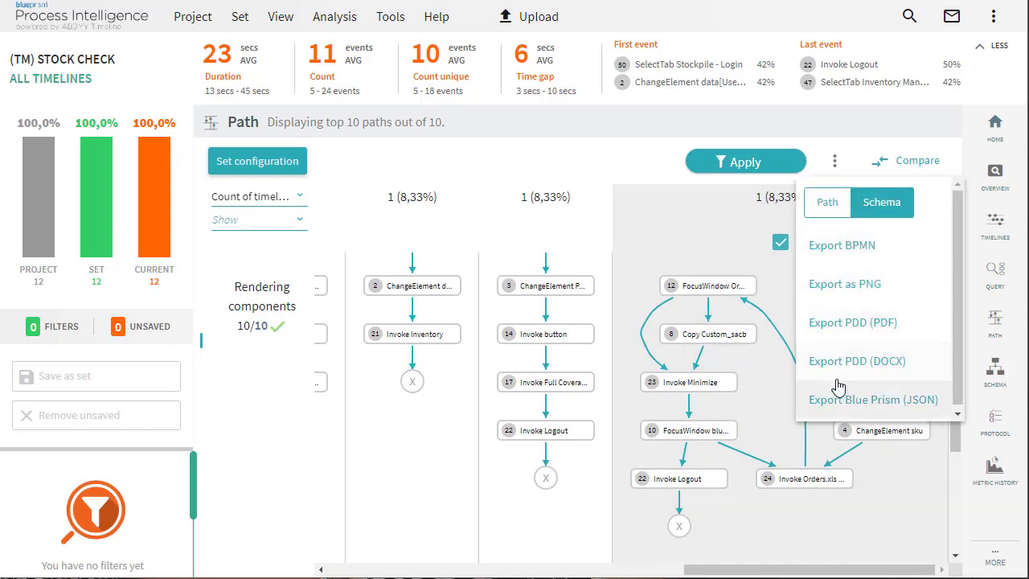
click(869, 410)
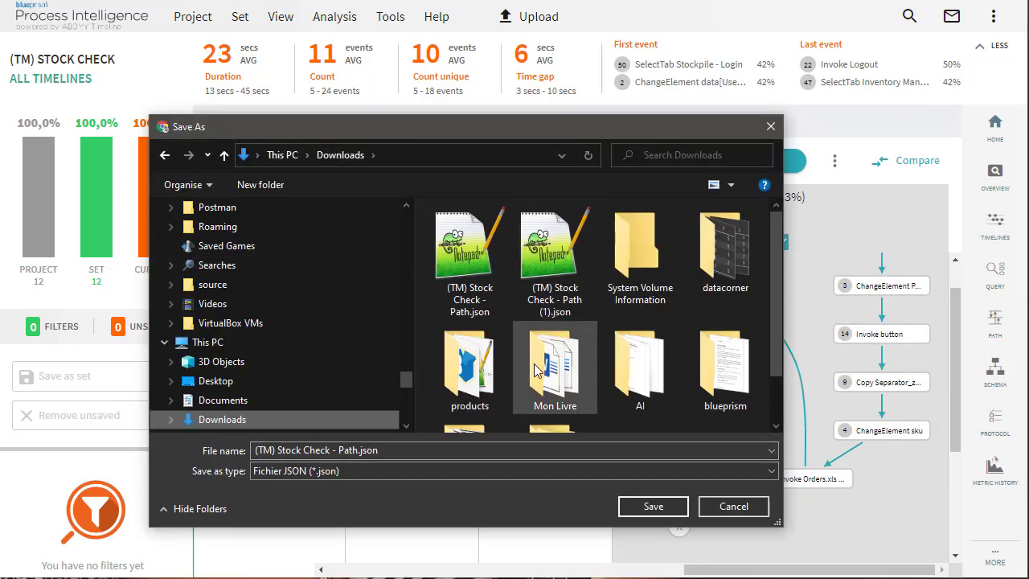
click(470, 302)
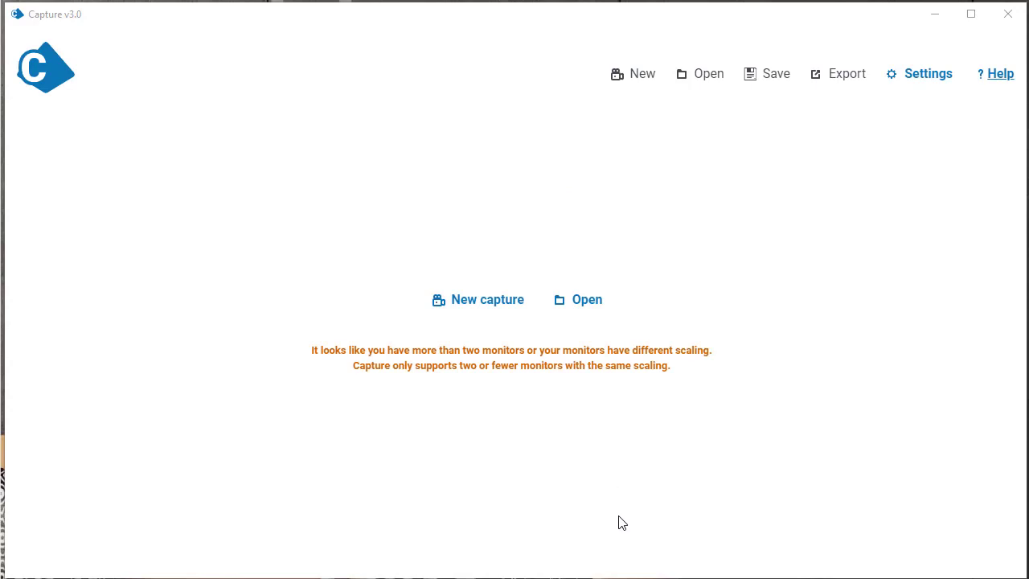
Open the process file (TM) Stock Check - Path.json from the Downloads folder in Capture.
click(582, 310)
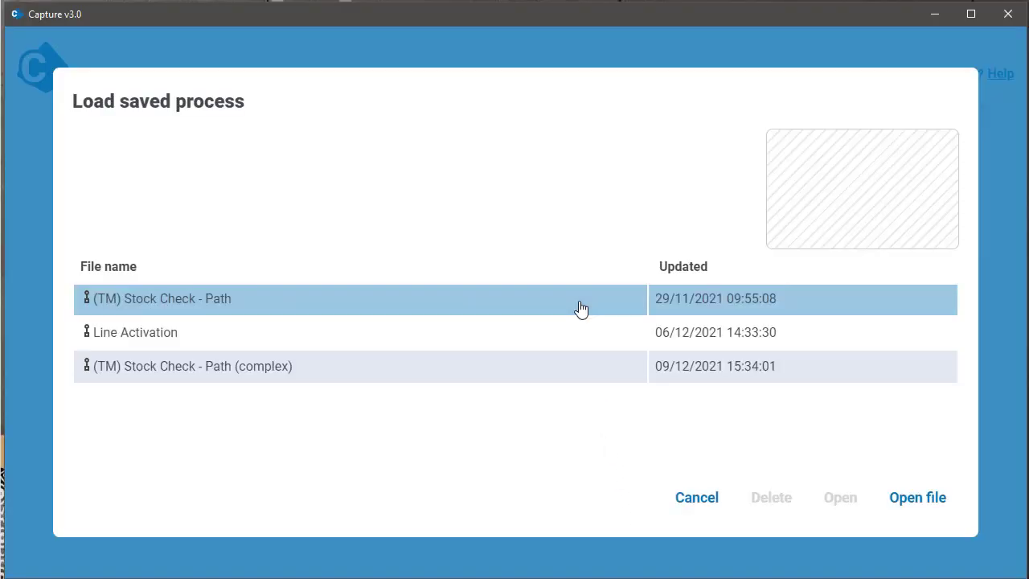
click(915, 502)
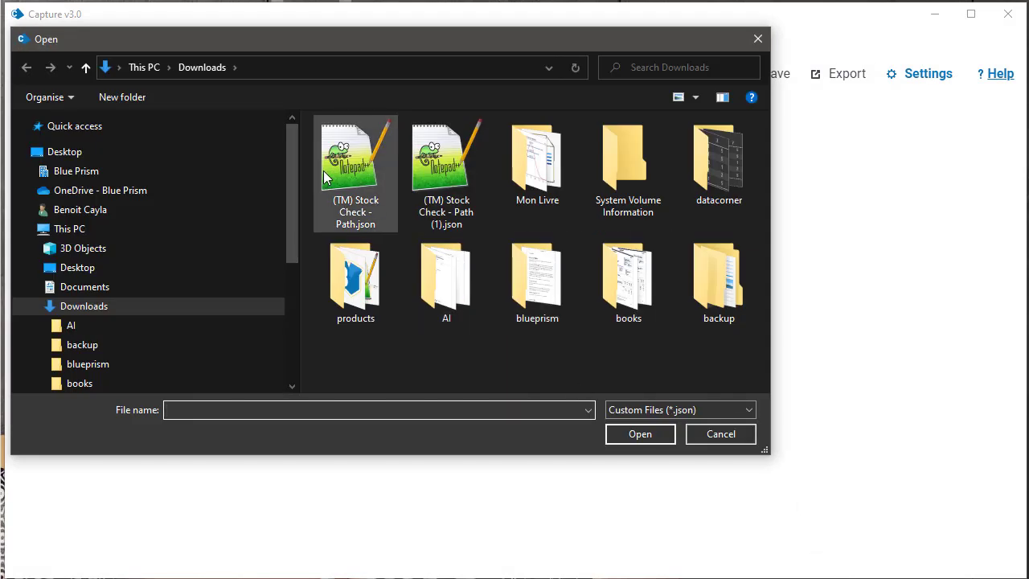
click(358, 201)
click(641, 440)
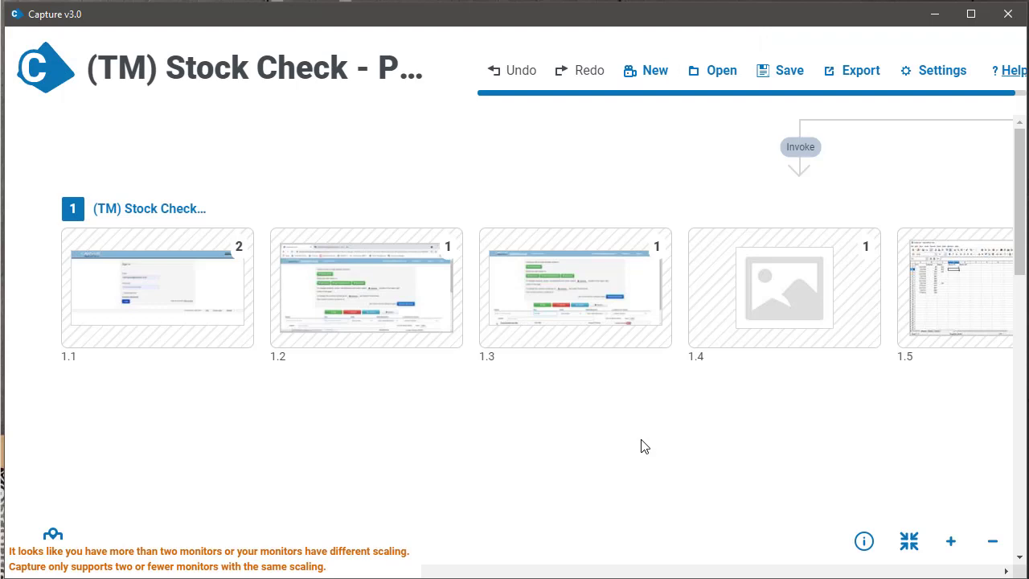
Select process steps 1.2, 1.3, 1.4 and 1.5 and group them into one step.
click(284, 246)
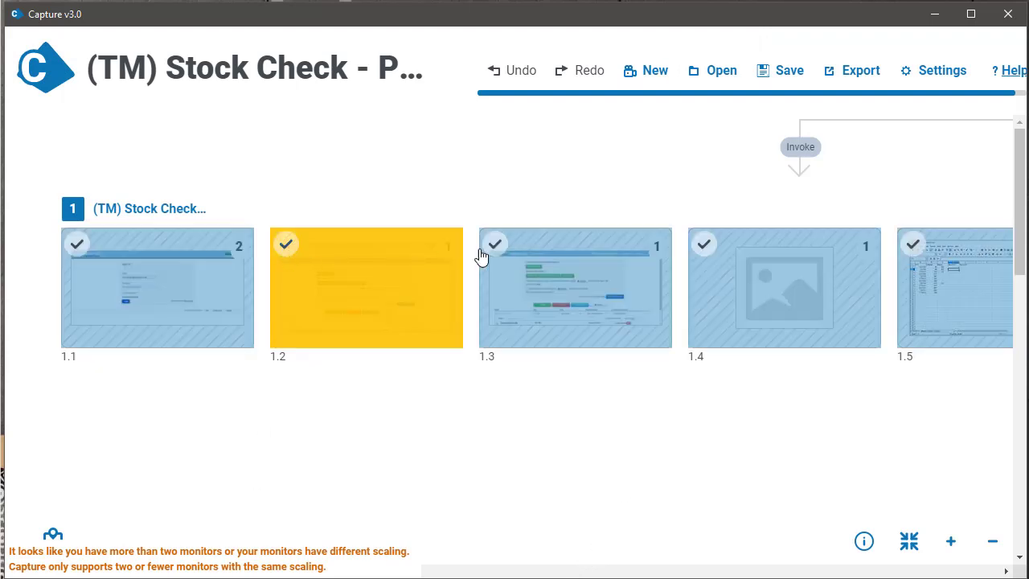
click(496, 248)
click(705, 248)
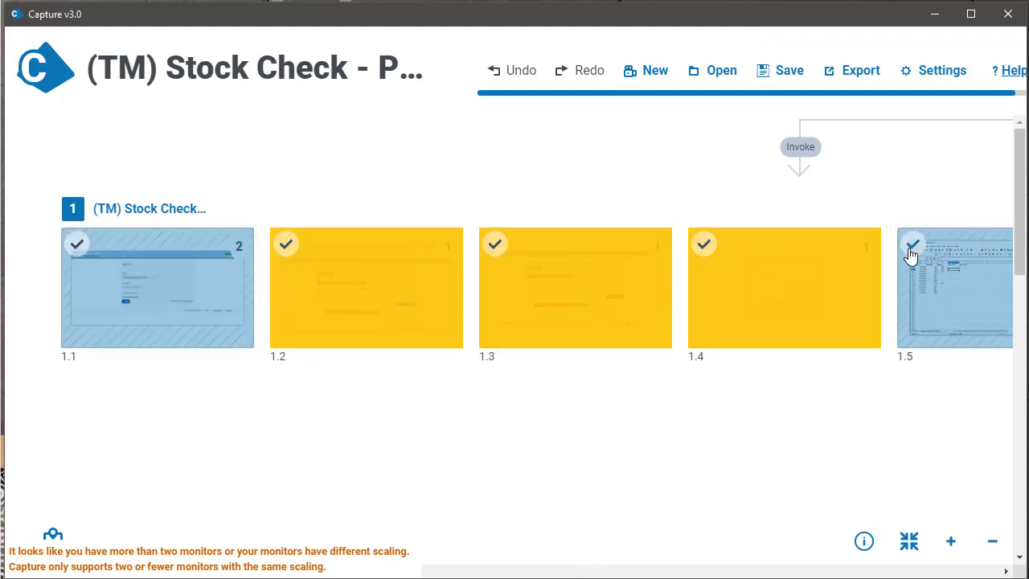
click(912, 247)
right_click(912, 251)
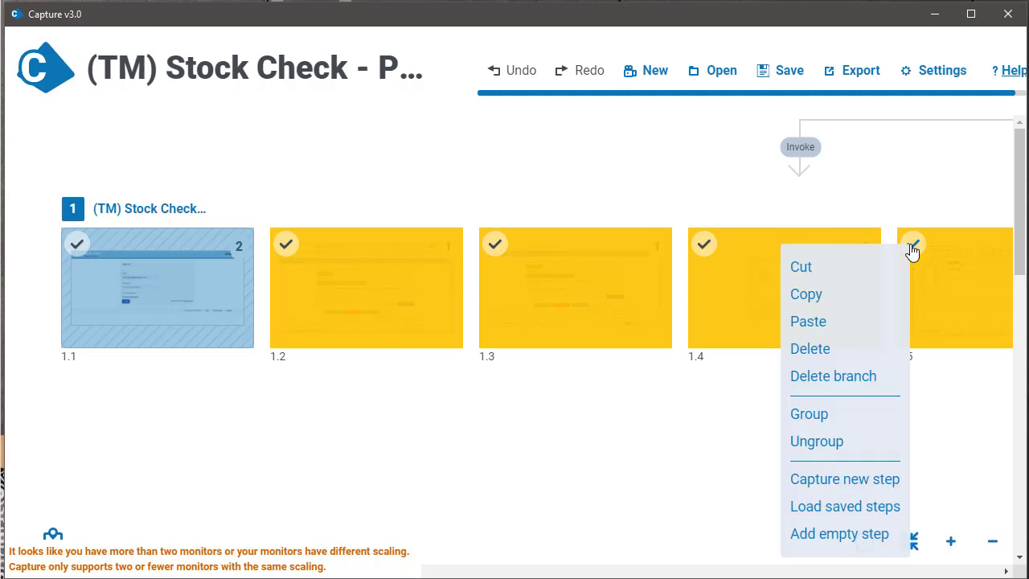
click(830, 419)
Open the grouped step 1.2, delete its blank explorer.exe screen that invokes Orders.xls, and save the step.
double_click(340, 307)
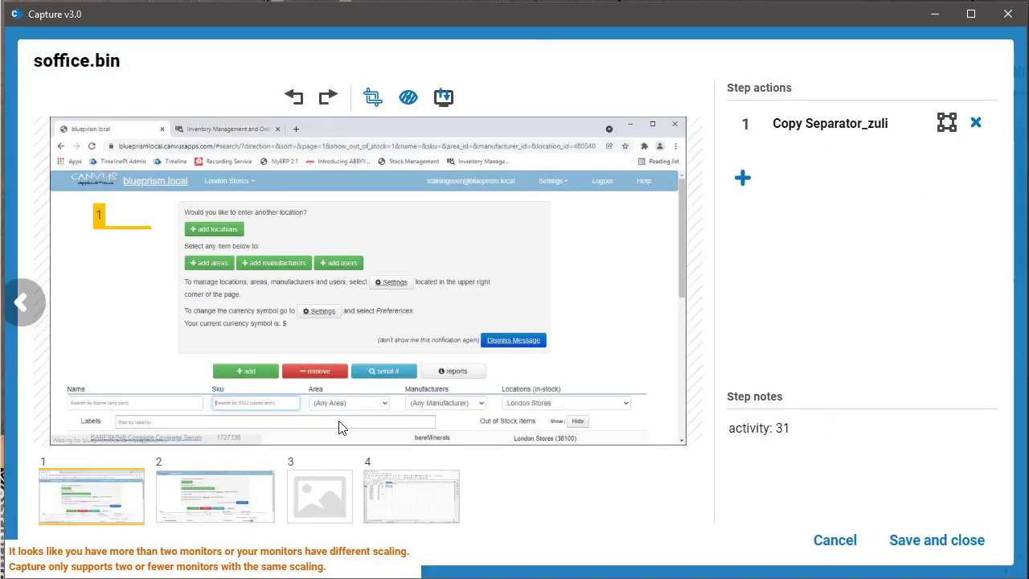
click(216, 496)
click(319, 503)
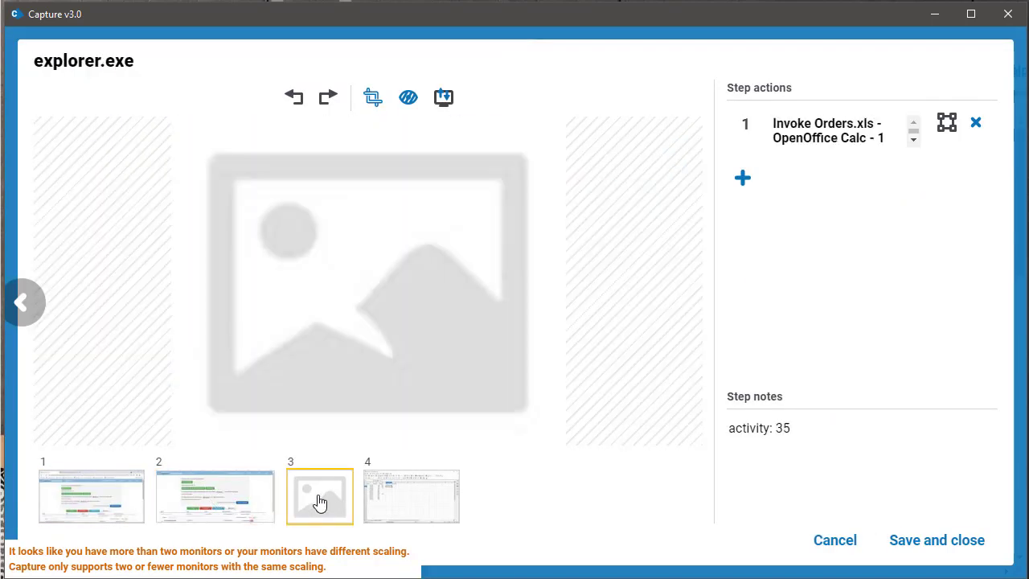
right_click(321, 499)
click(371, 470)
click(378, 500)
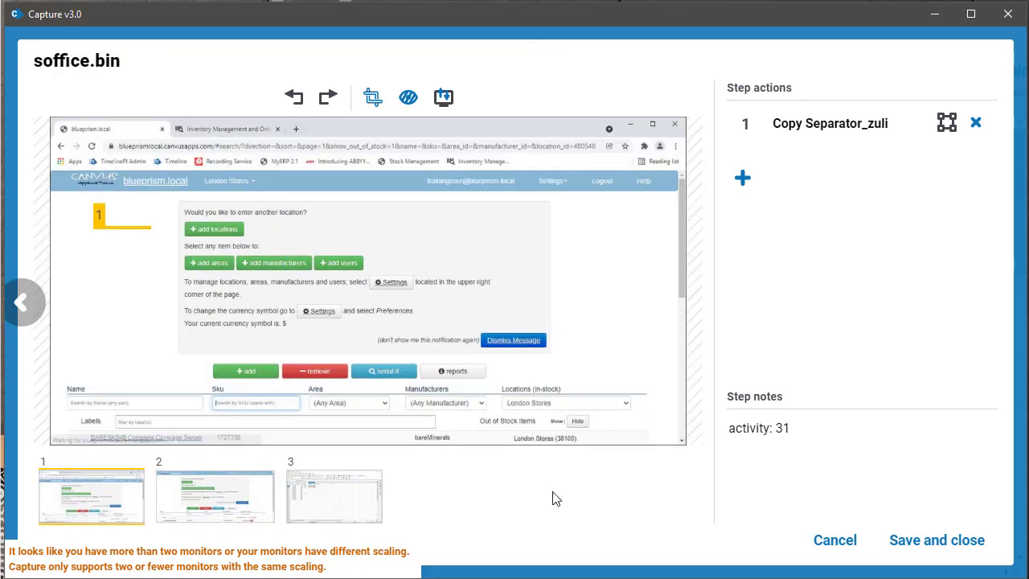
click(910, 547)
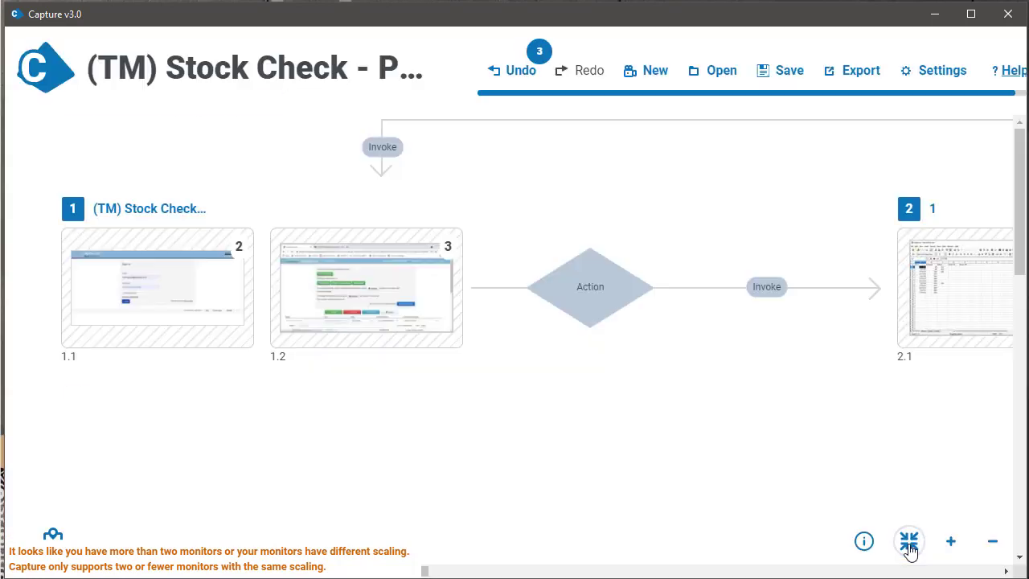
Open step 1.1 and add a second action named Username with a marker placed on the Email field of the login screenshot.
double_click(137, 303)
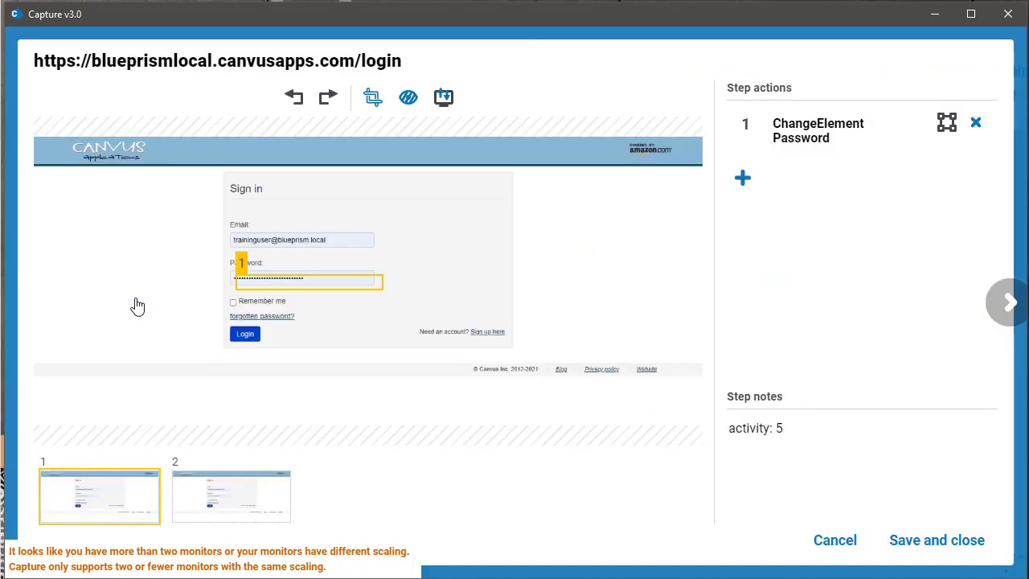
click(743, 178)
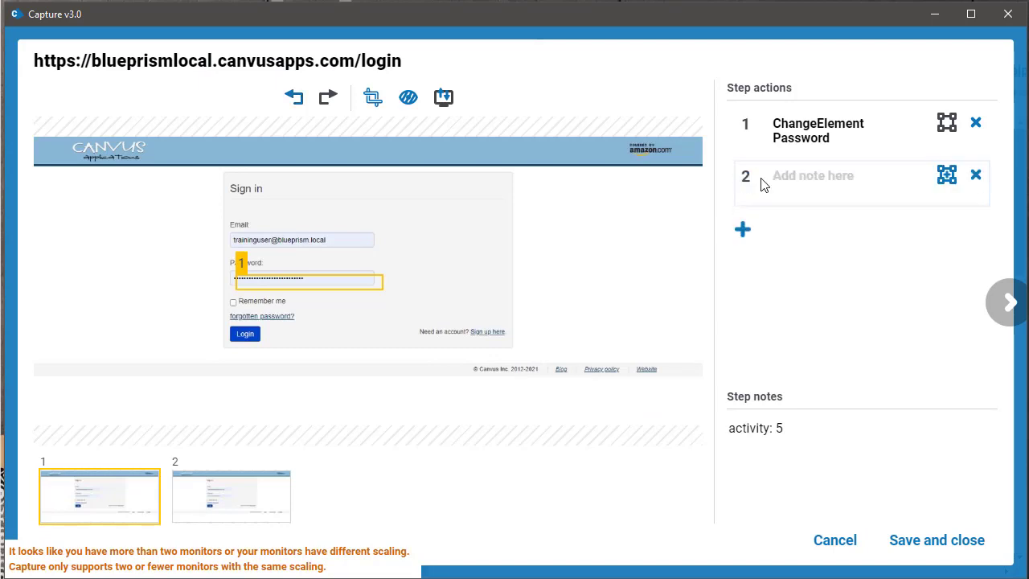
text(Username)
click(947, 178)
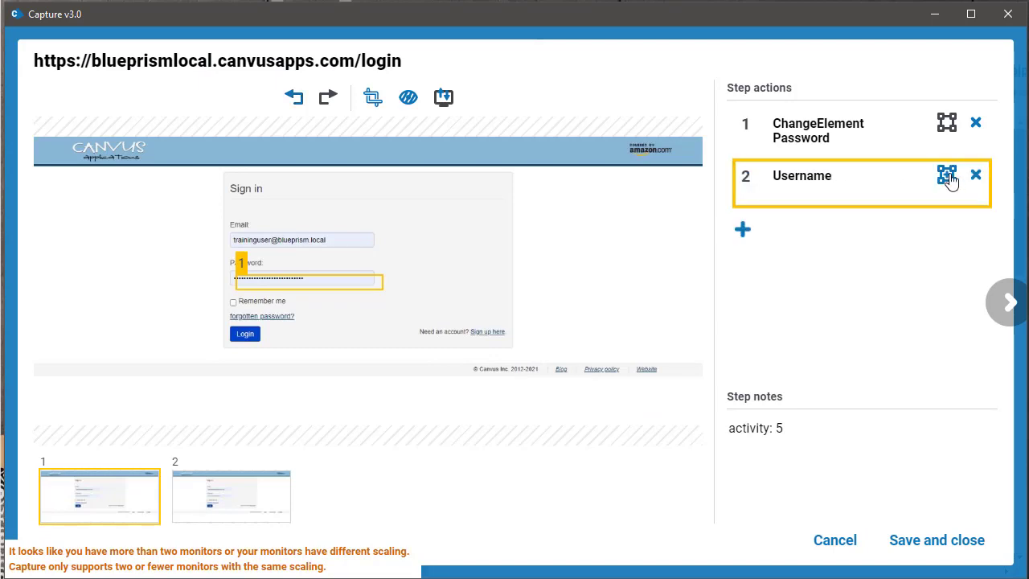
click(242, 237)
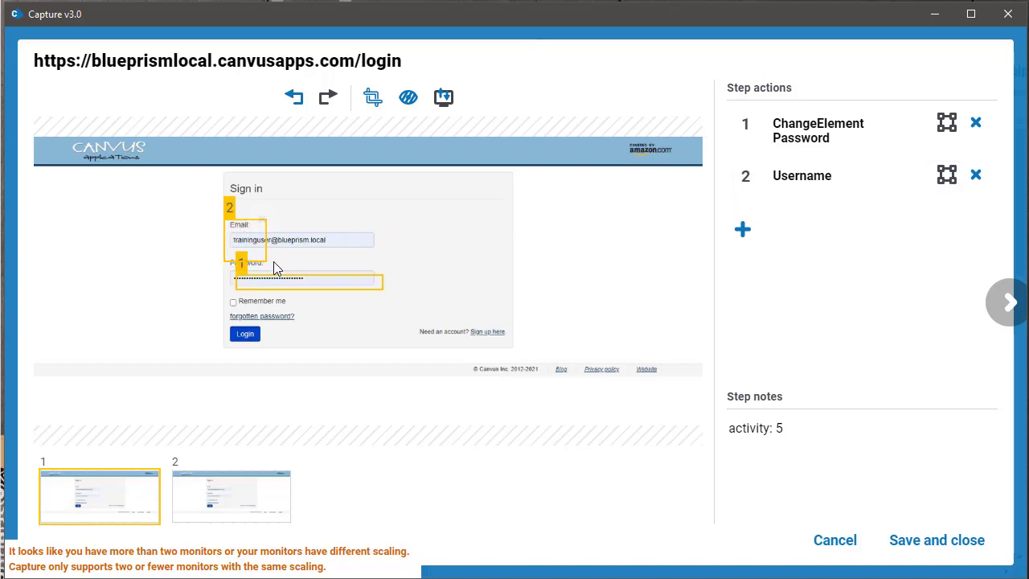
Fit the Username marker around the Email box, align the ChangeElement Password marker with the Password box, and save the step.
drag(262, 259, 385, 250)
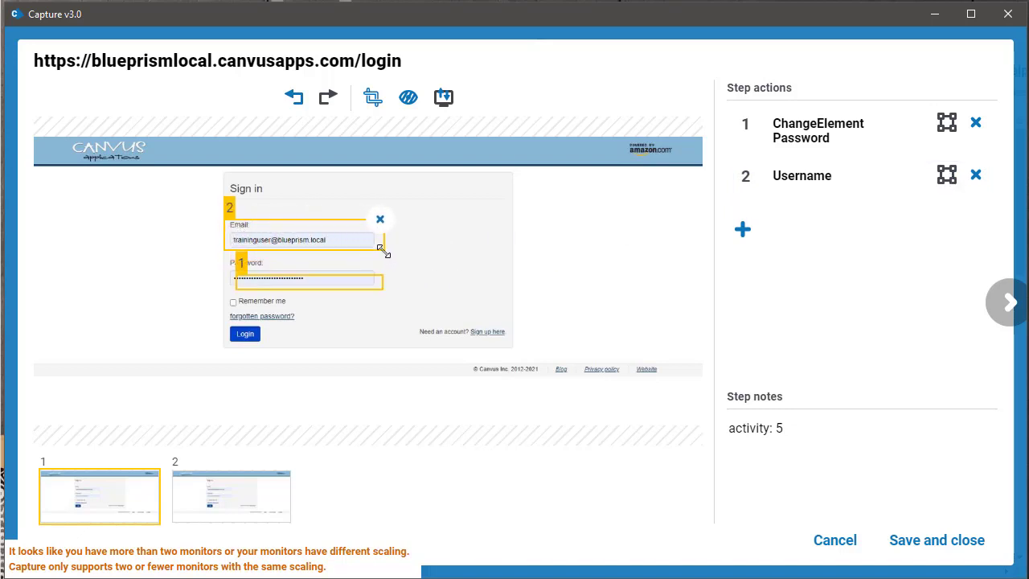
drag(300, 223, 300, 231)
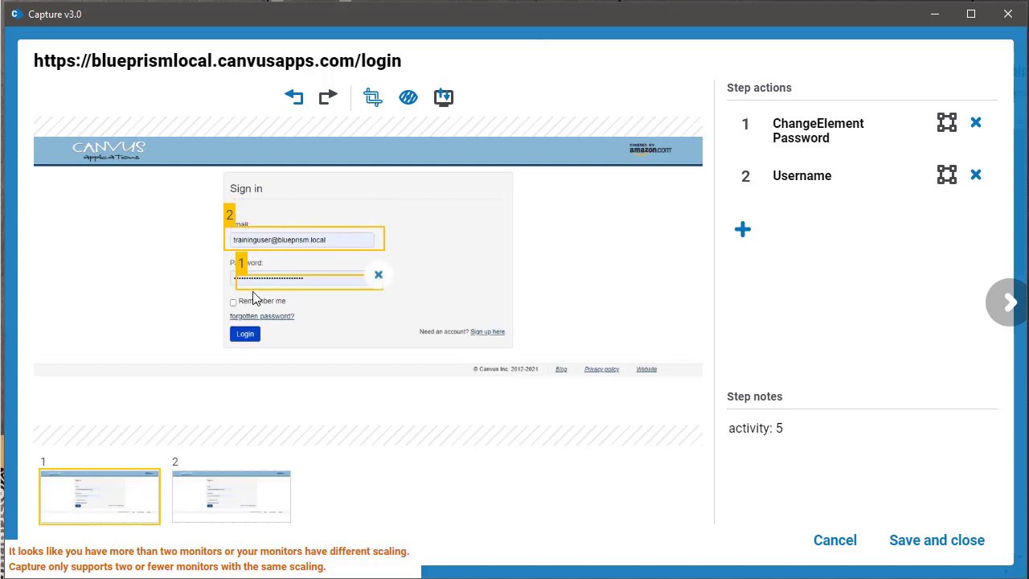
drag(236, 287, 274, 269)
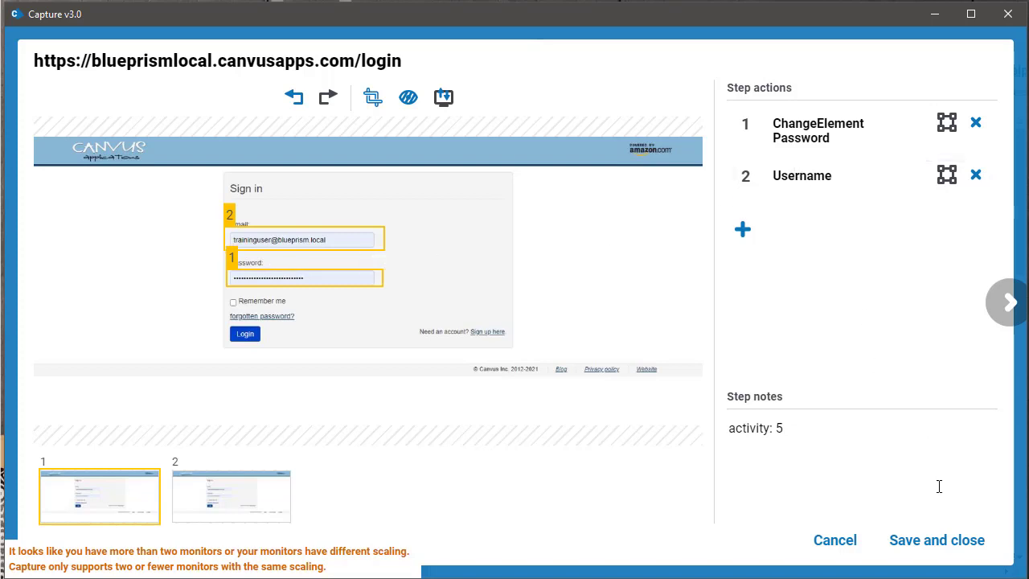
click(933, 550)
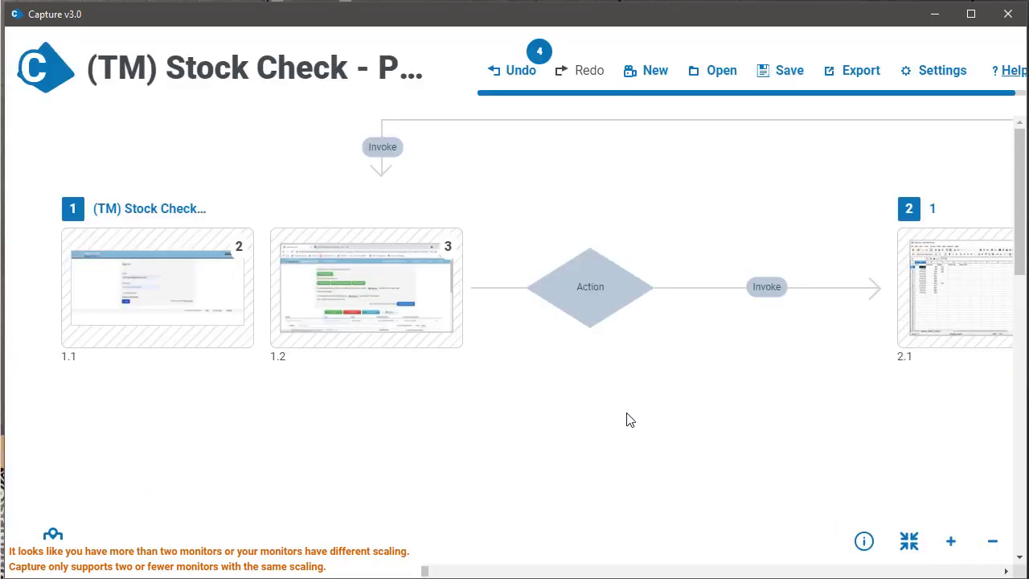
View the settings of the Action decision after step 2.1, close them unchanged, and view the editing options available for step 2.1.
drag(429, 573, 761, 547)
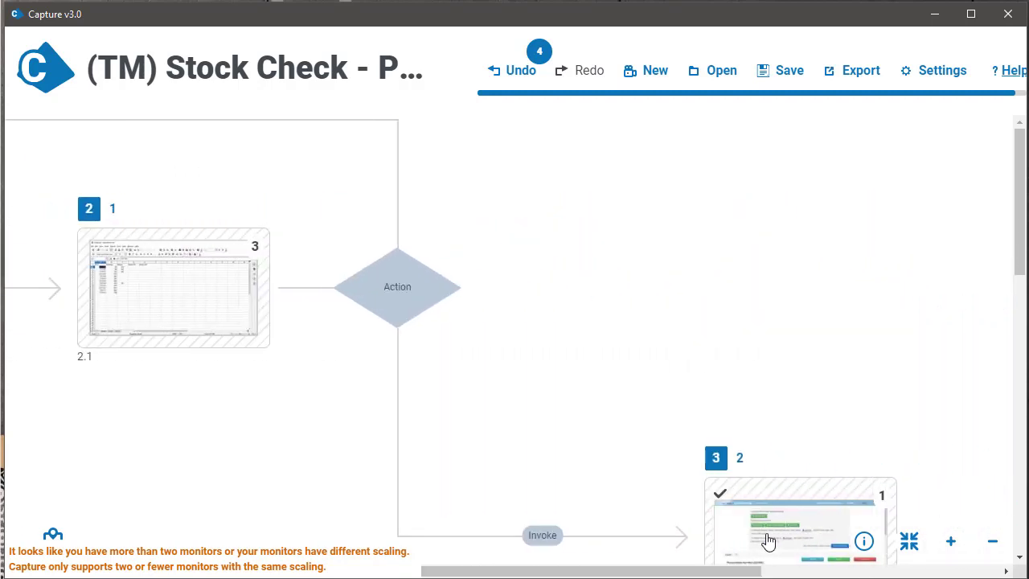
click(402, 270)
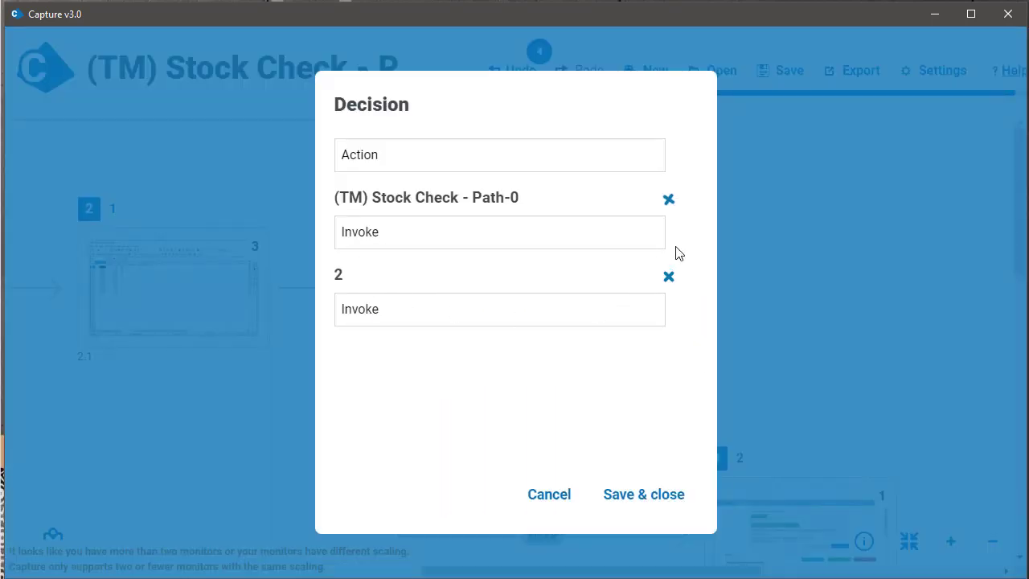
click(549, 494)
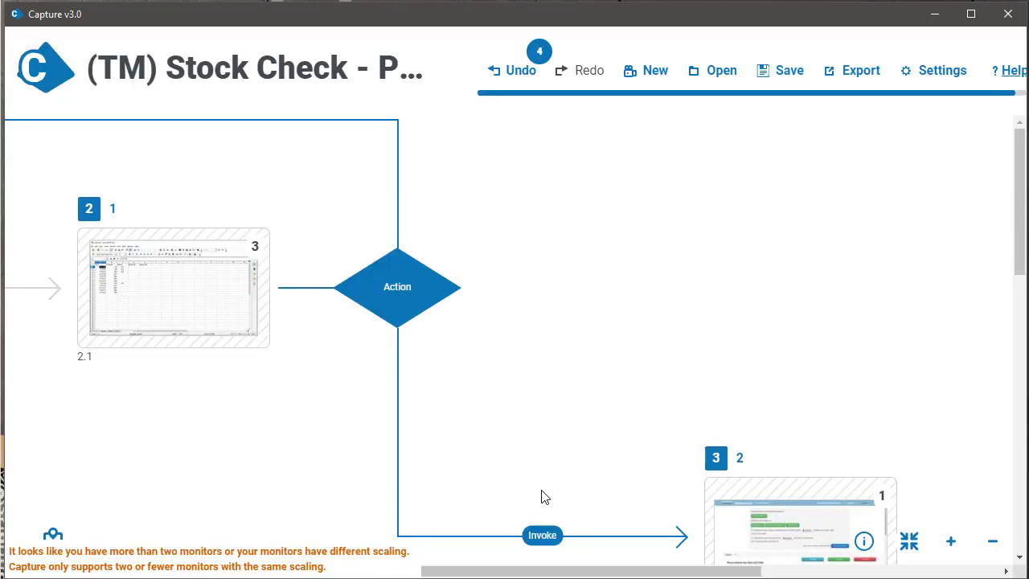
right_click(205, 288)
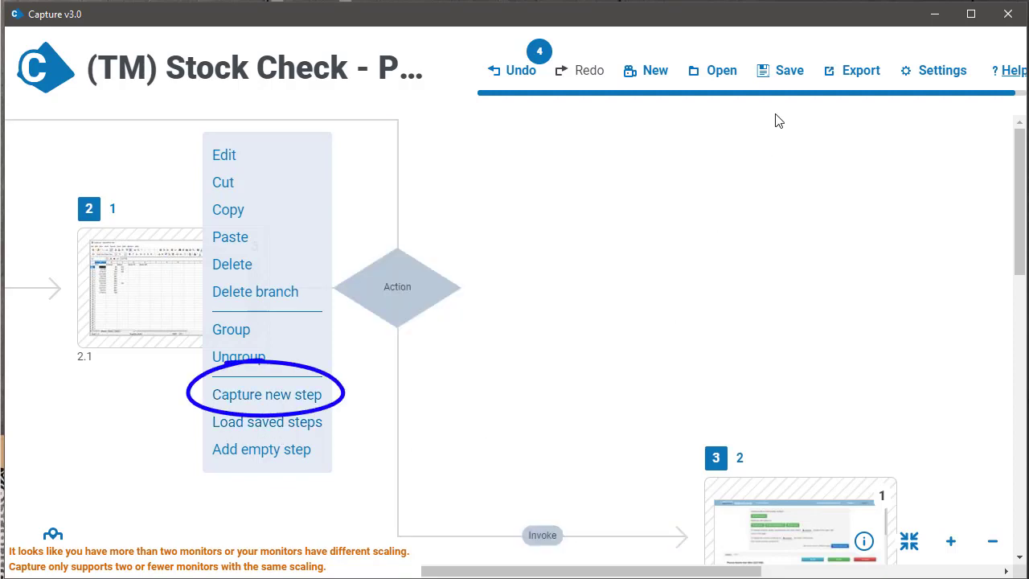
Save the process and export it as a Blue Prism release (.bprelease) and a Process Definition Document (.docx).
click(789, 75)
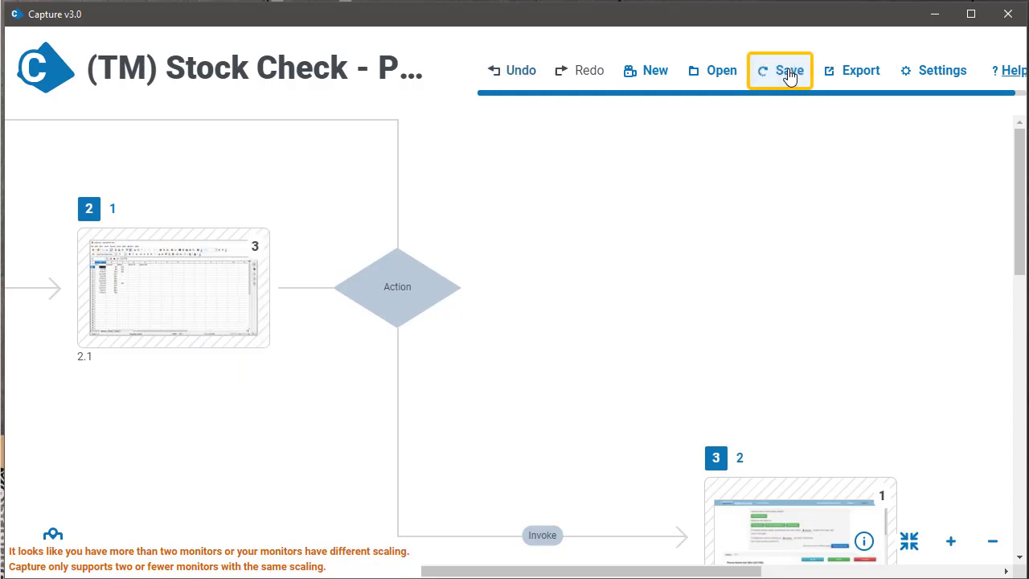
click(845, 78)
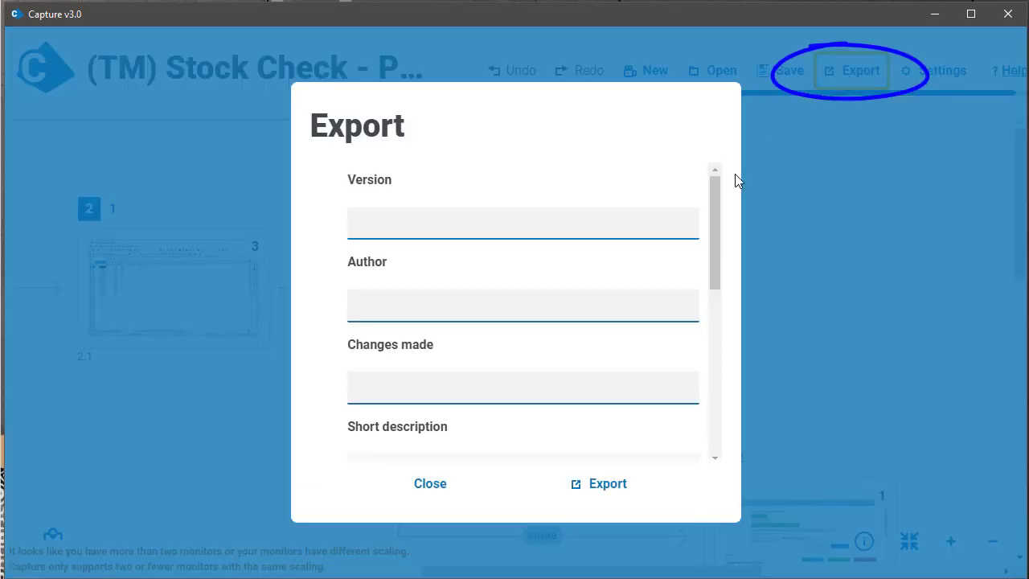
scroll(714, 197, down, 1)
drag(717, 221, 719, 370)
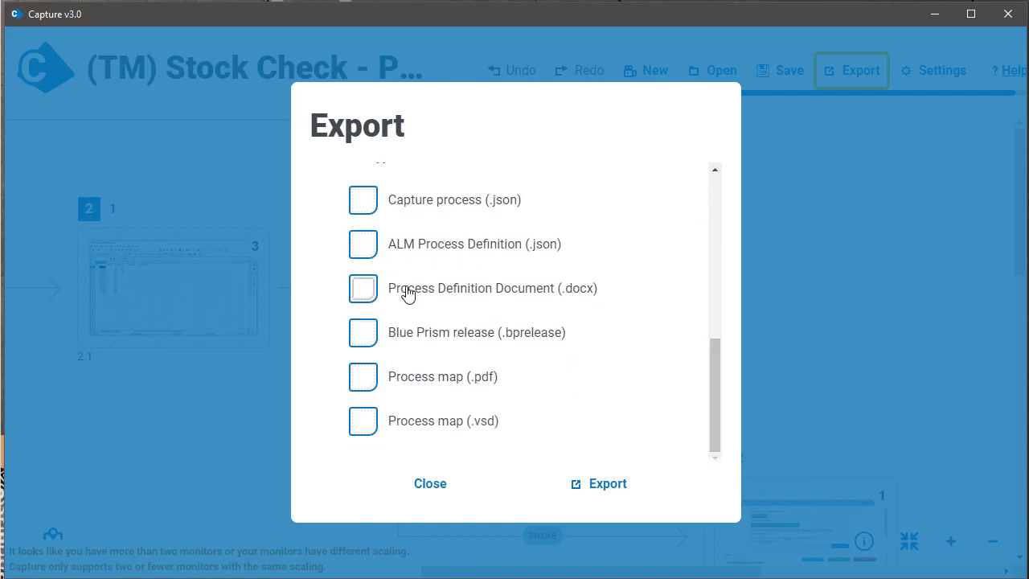
click(366, 338)
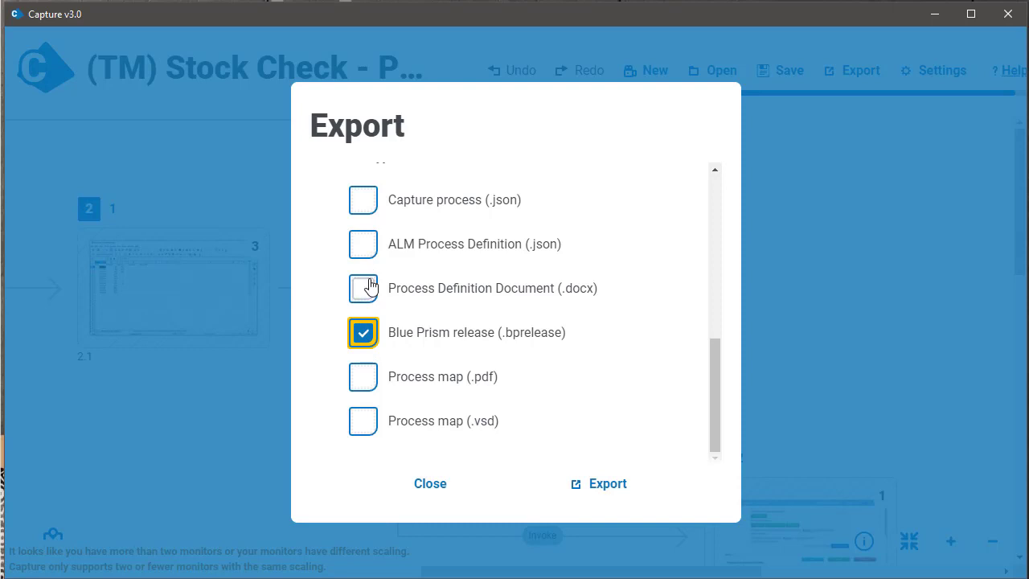
click(366, 288)
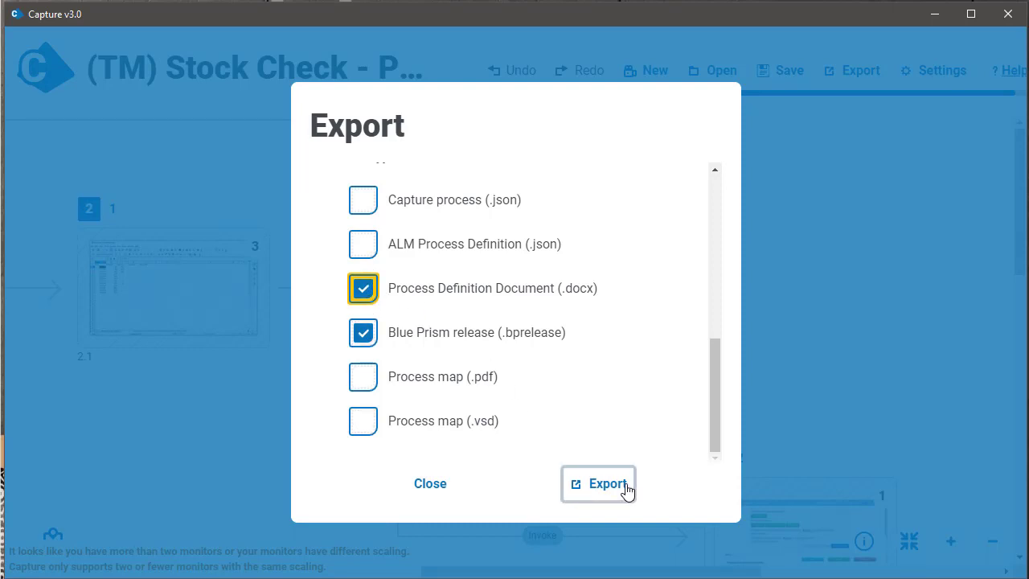
click(626, 486)
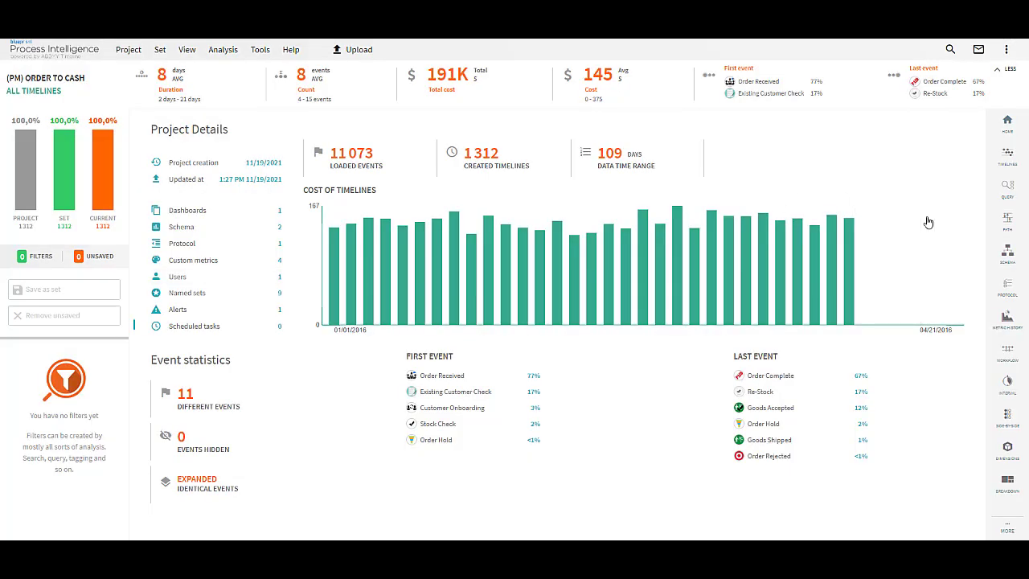
In Process Intelligence, start a query on Order To Cash with Order Received as the event of the first pattern block.
click(1011, 190)
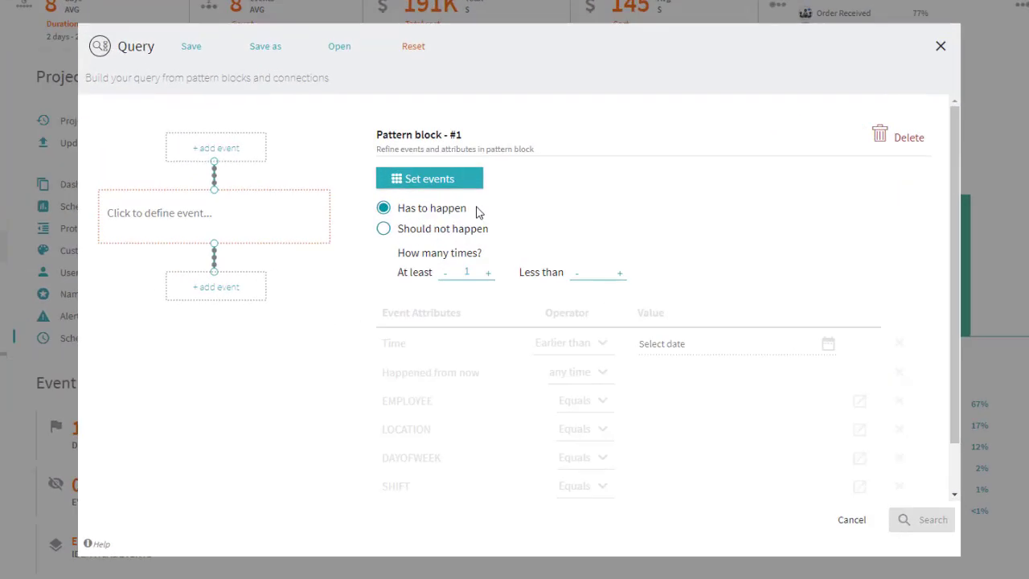
click(424, 170)
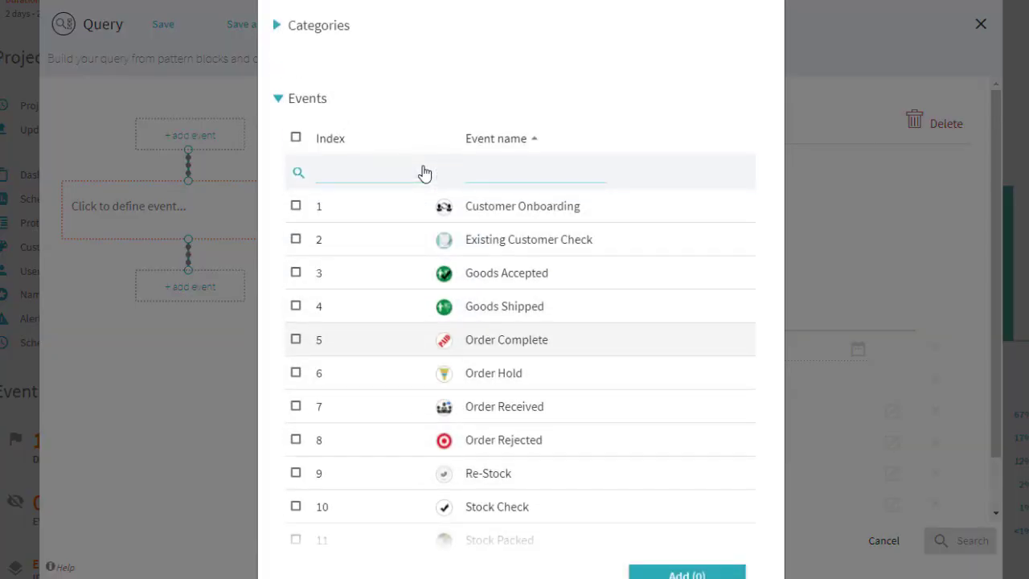
click(320, 406)
click(687, 573)
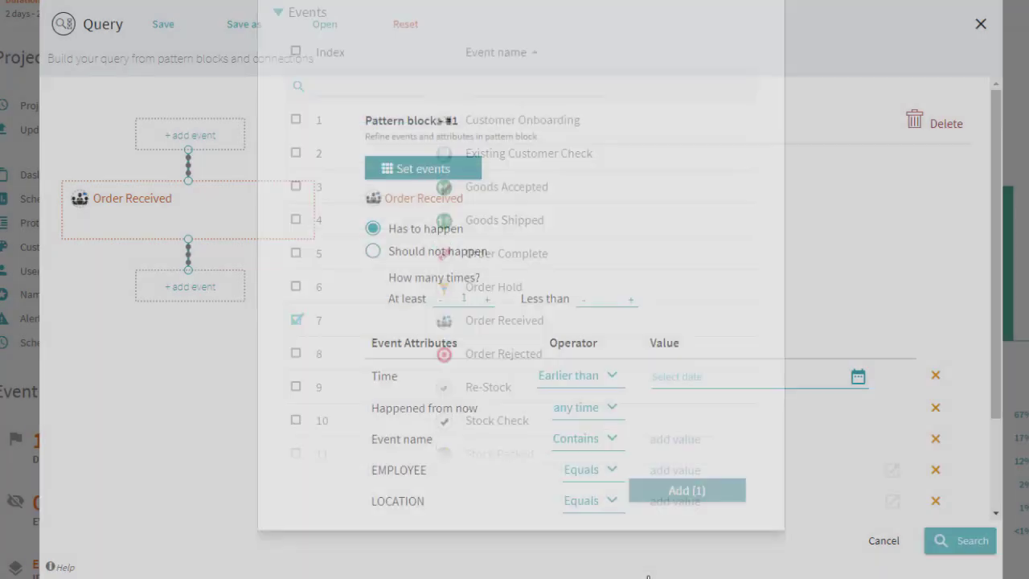
Add a second pattern block below Order Received containing the events Order Complete and Order Rejected.
click(198, 281)
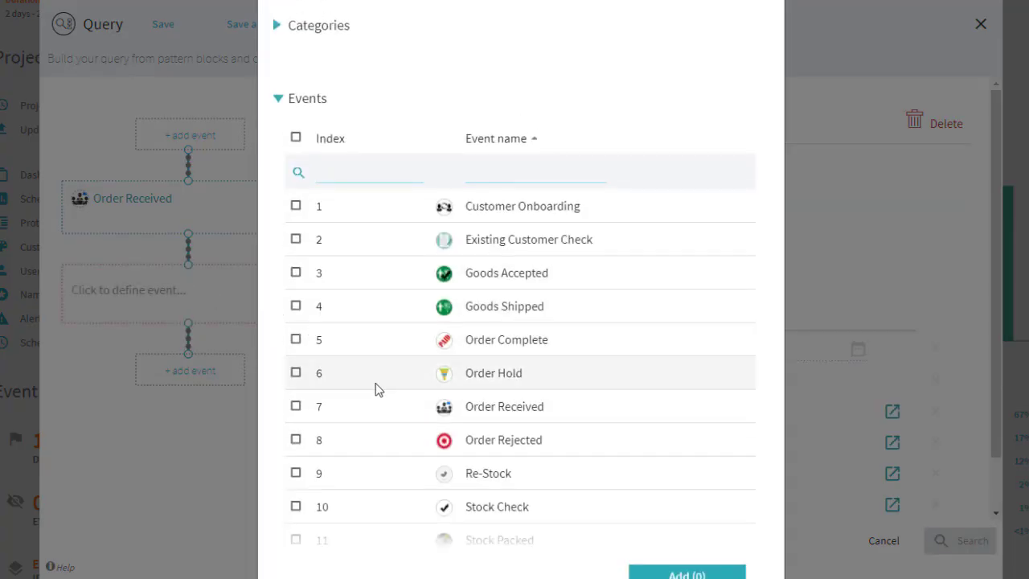
click(294, 441)
click(295, 341)
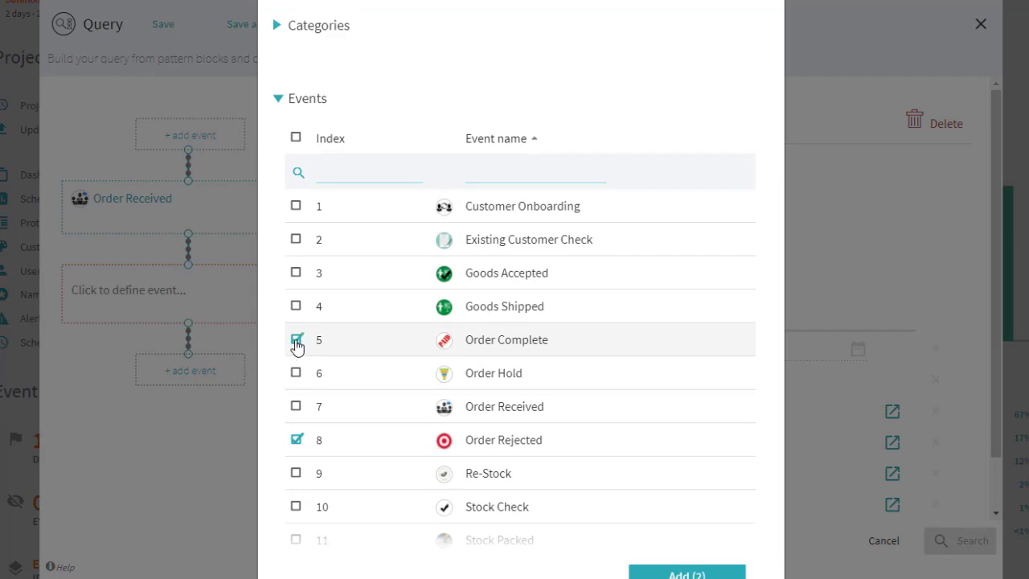
click(680, 575)
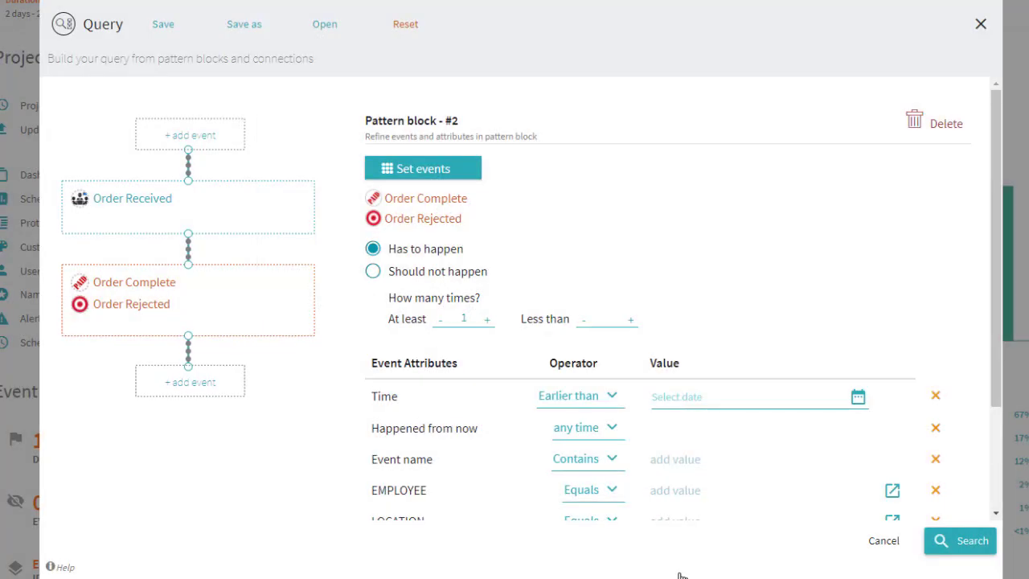
Require a connection duration of at least 10 days between Order Received and the Order Complete / Order Rejected block.
click(188, 251)
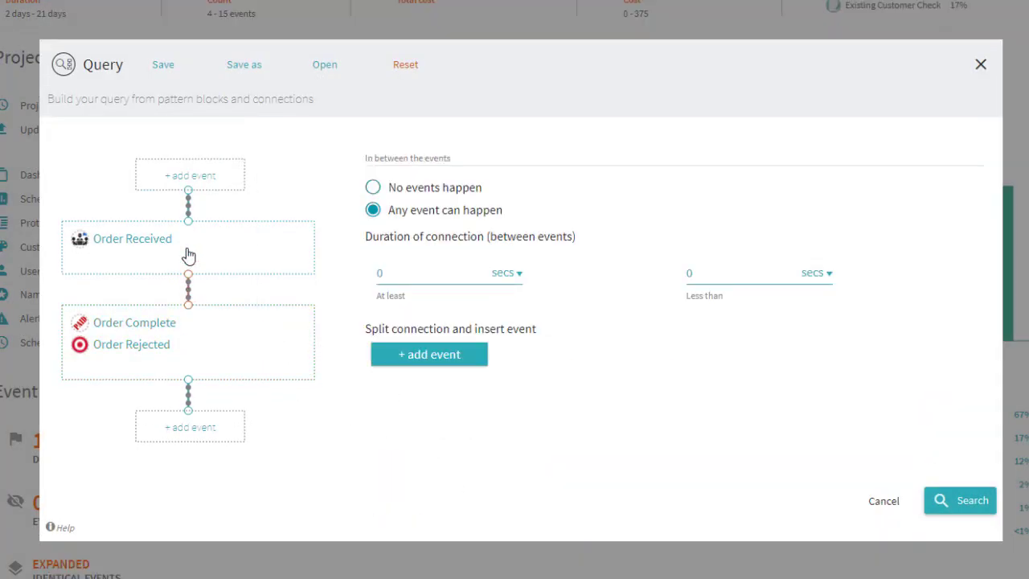
click(519, 275)
click(506, 294)
click(514, 316)
click(504, 340)
click(418, 278)
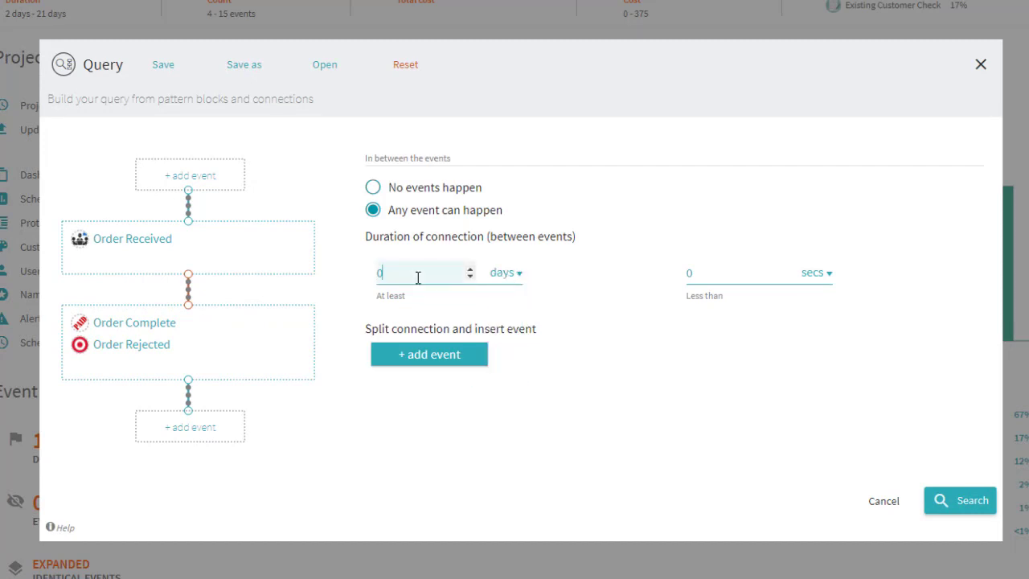
text(10)
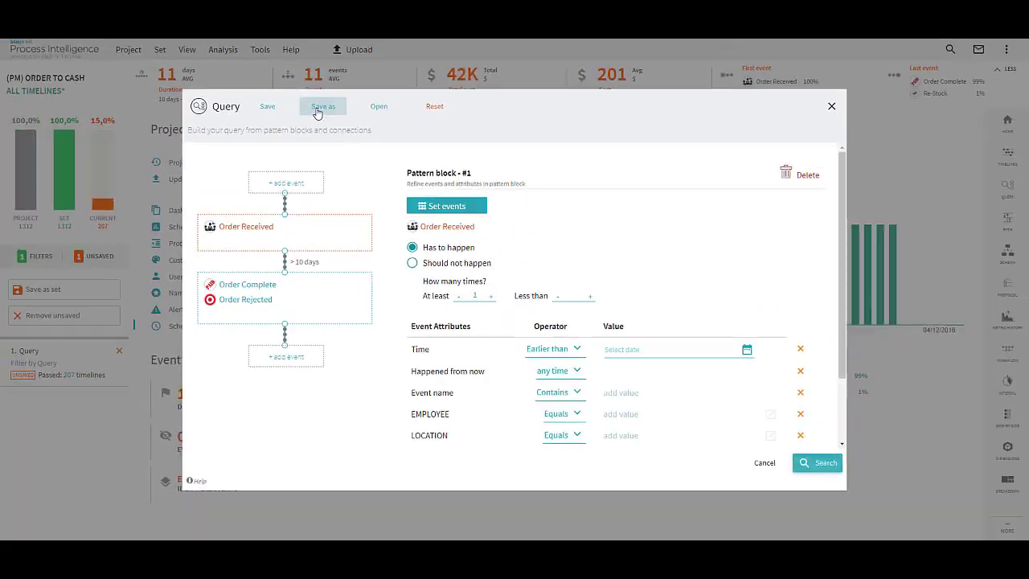
Save the query under the name "Order More than 10 days" and close the query builder.
click(317, 113)
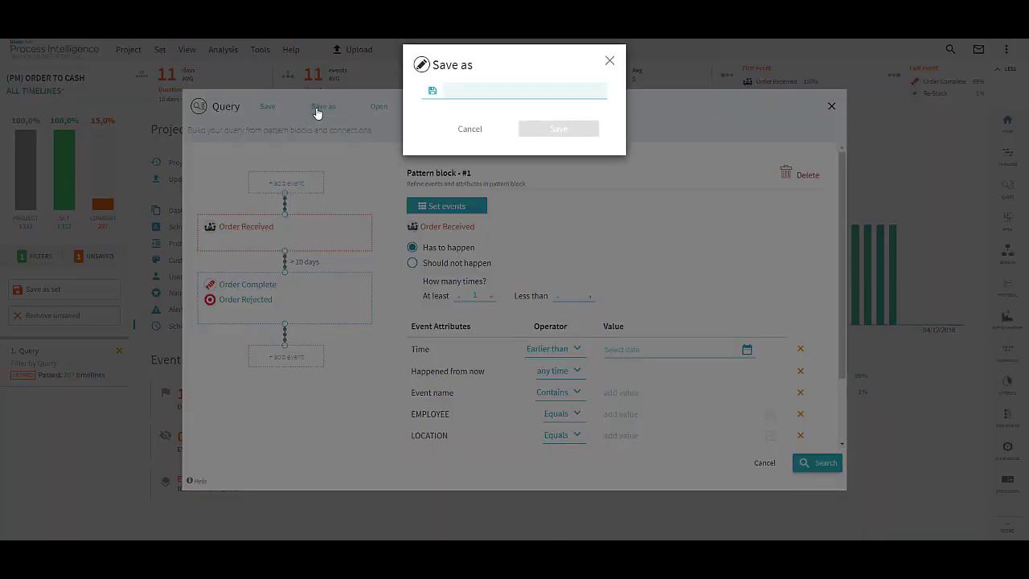
text(Order More than 10 days)
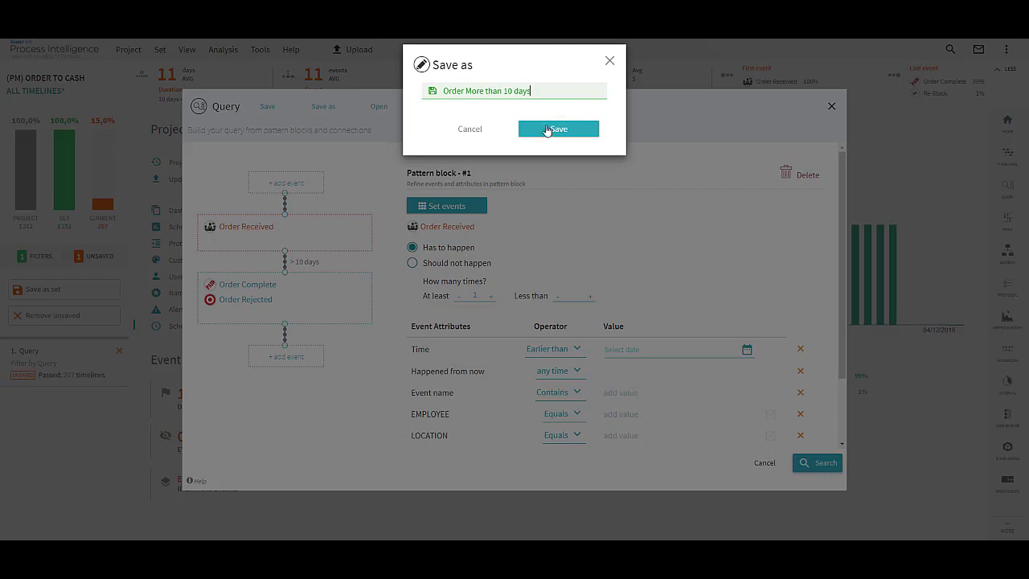
click(548, 131)
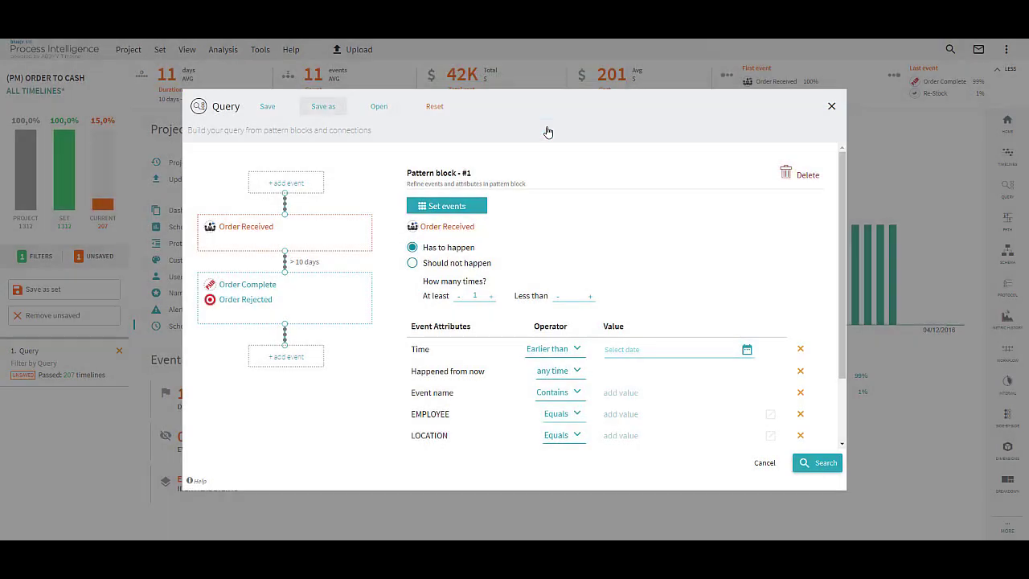
click(830, 111)
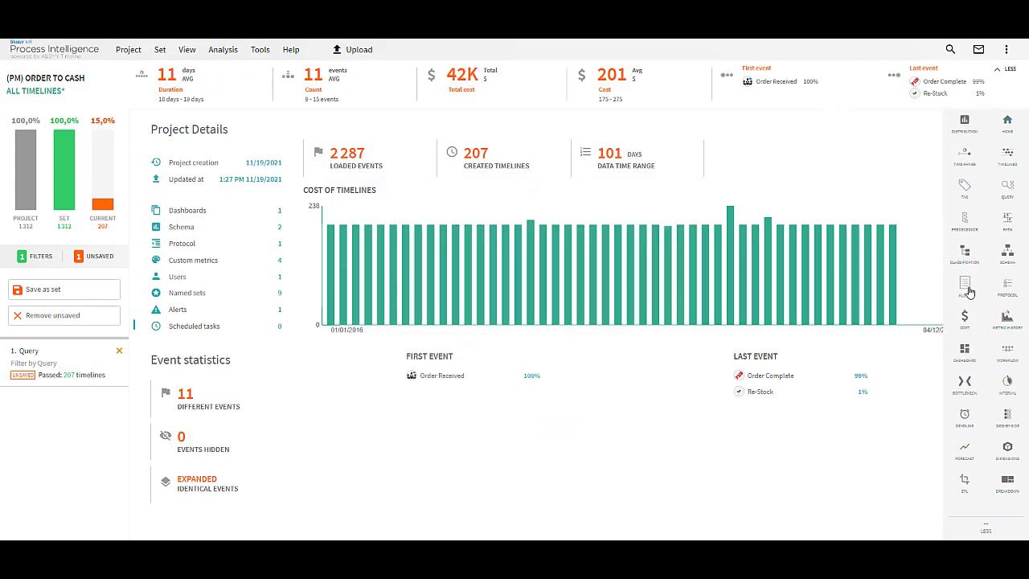
Edit the alert "Order Processed in more than 10 days" so that it is based on the query Order More than 10 days.
click(970, 293)
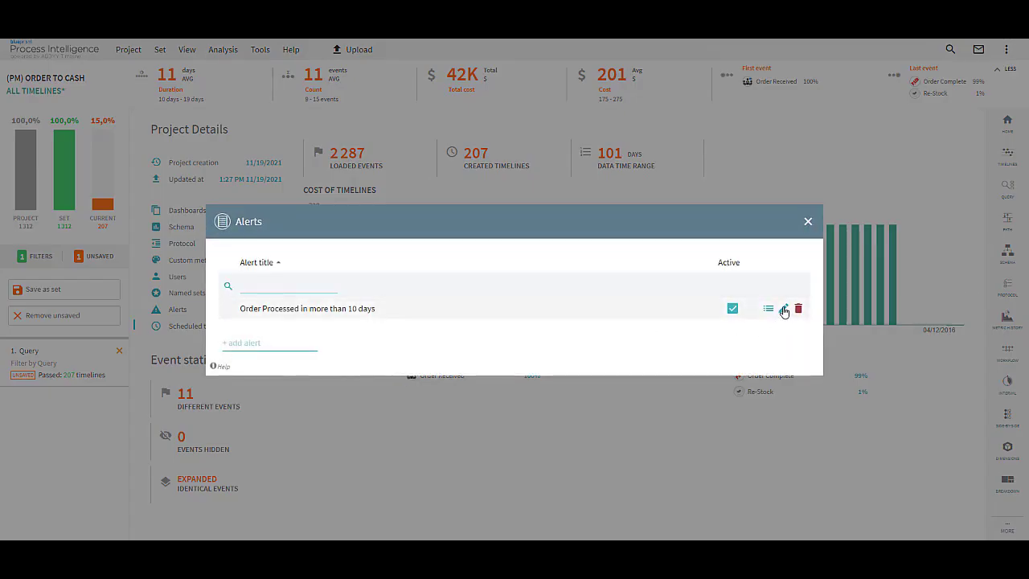
click(784, 310)
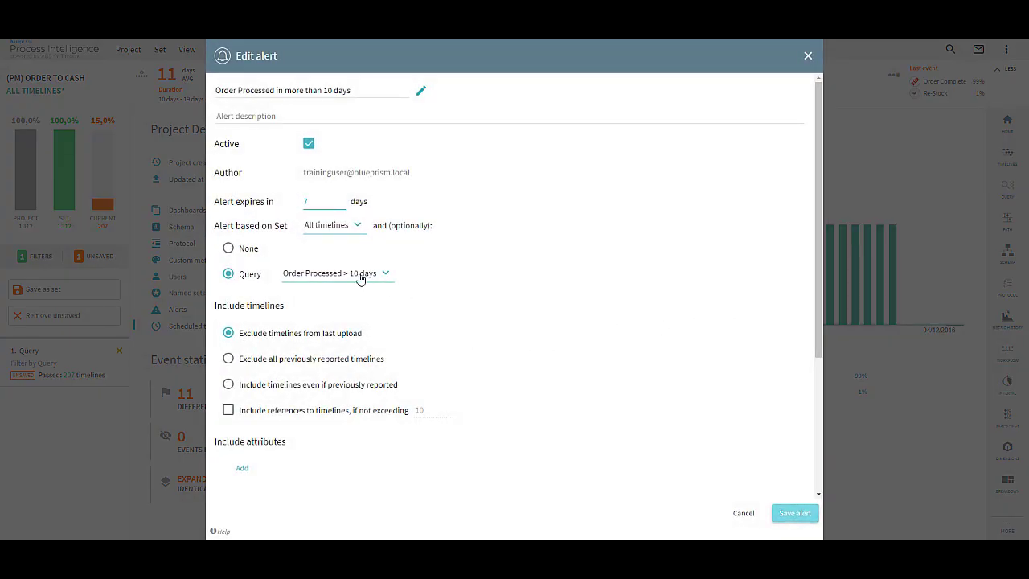
click(361, 276)
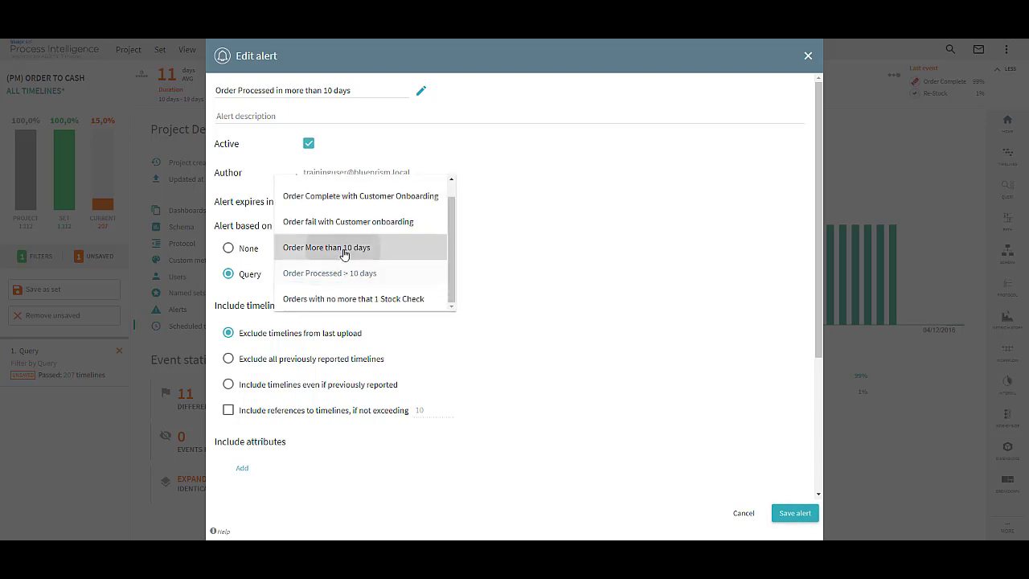
click(344, 250)
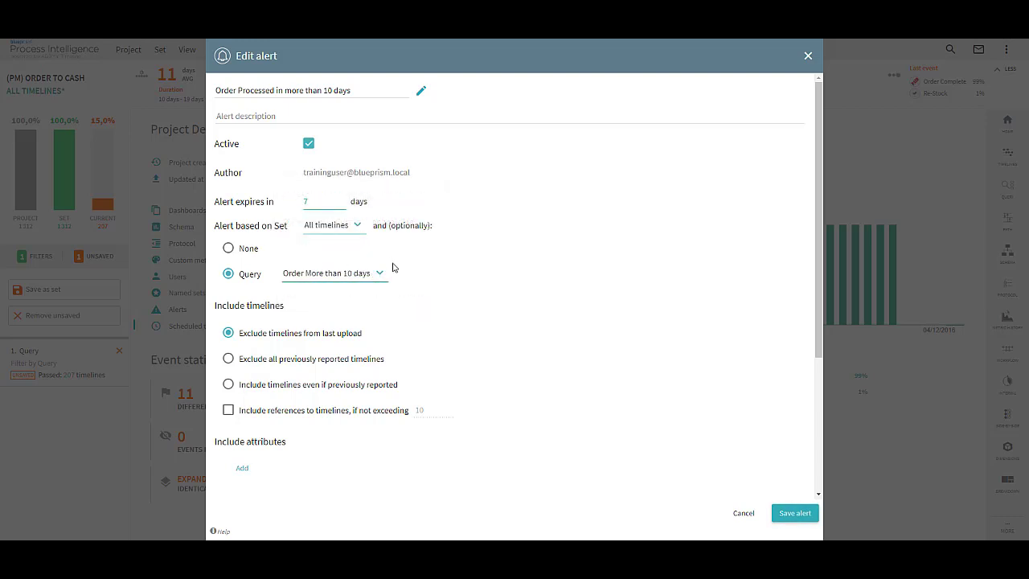
Check the alert's recipients and the BP webhook address, and save the alert.
scroll(395, 271, down, 3)
scroll(396, 272, down, 2)
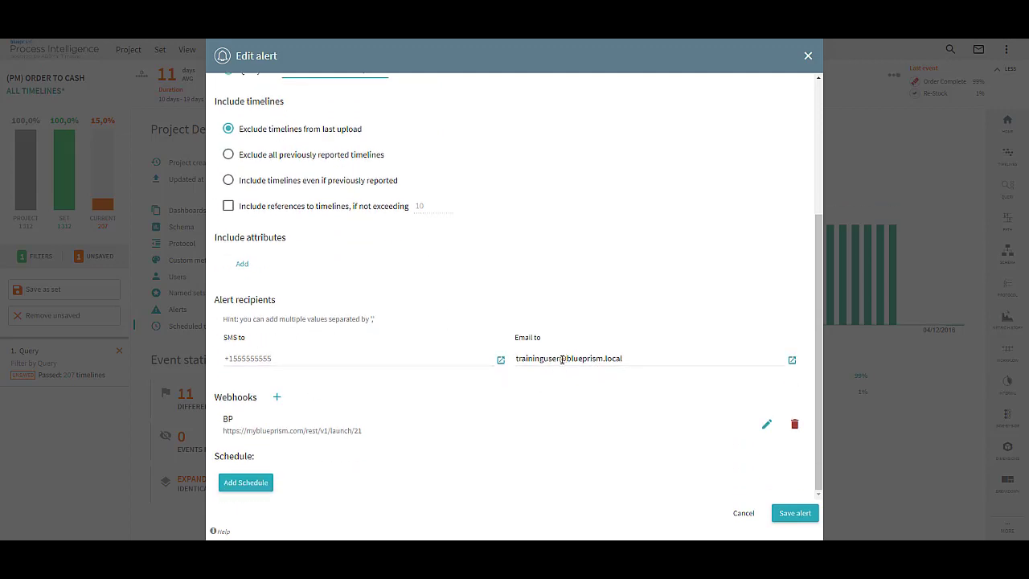
drag(225, 434, 362, 444)
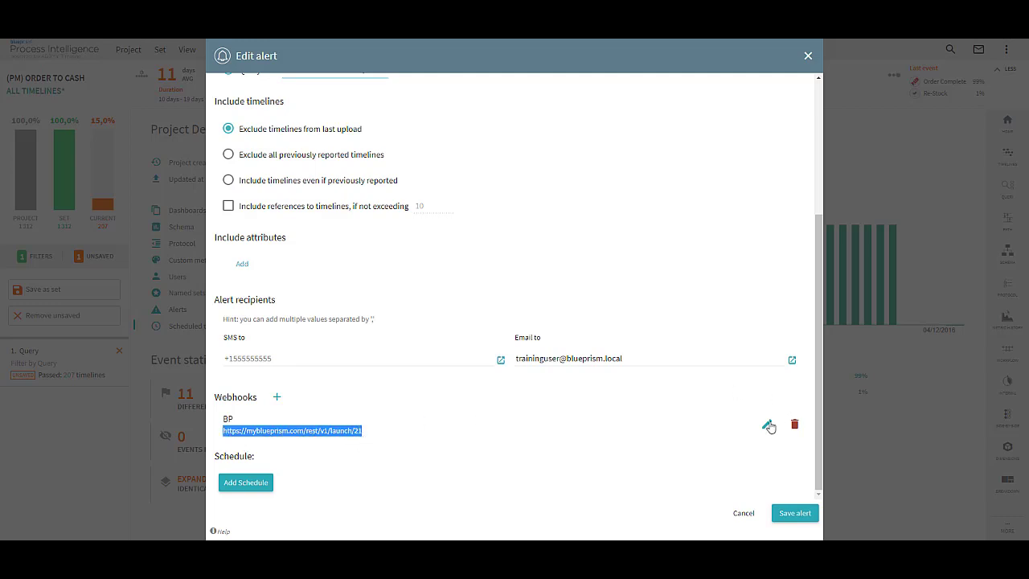
click(795, 515)
click(813, 223)
Open the side-by-side comparison and examine the current set's metrics against After RPA (Stock Check), including Max Duration.
click(1007, 415)
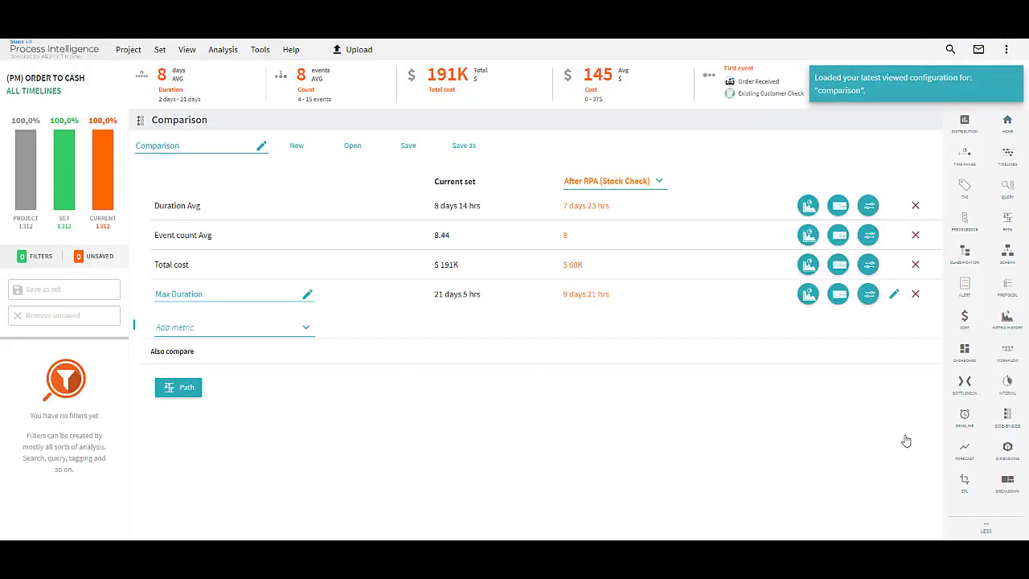
mouse_move(592, 143)
mouse_down()
mouse_move(517, 287)
mouse_move(604, 184)
mouse_move(555, 150)
mouse_up()
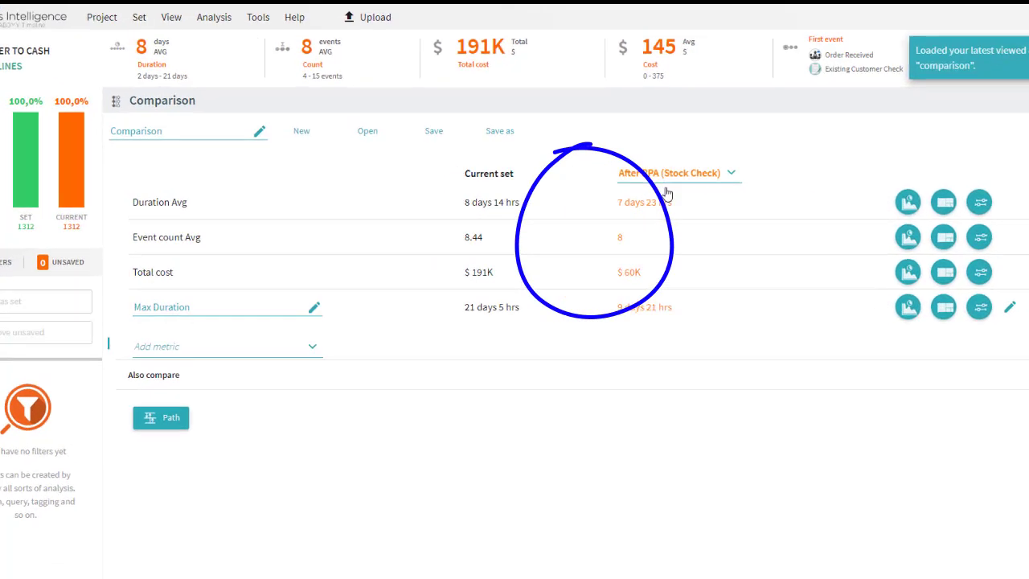
drag(694, 299, 607, 317)
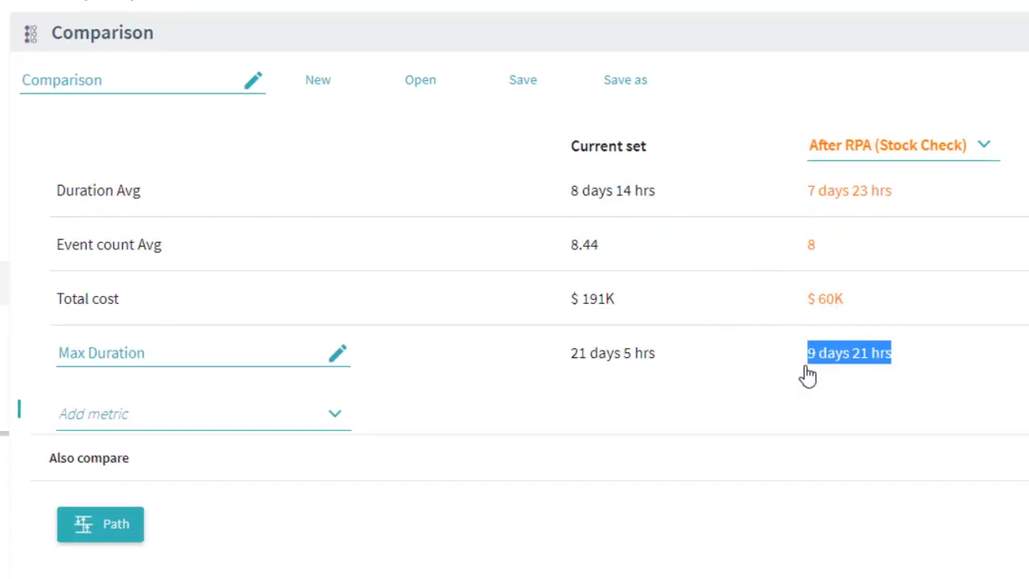